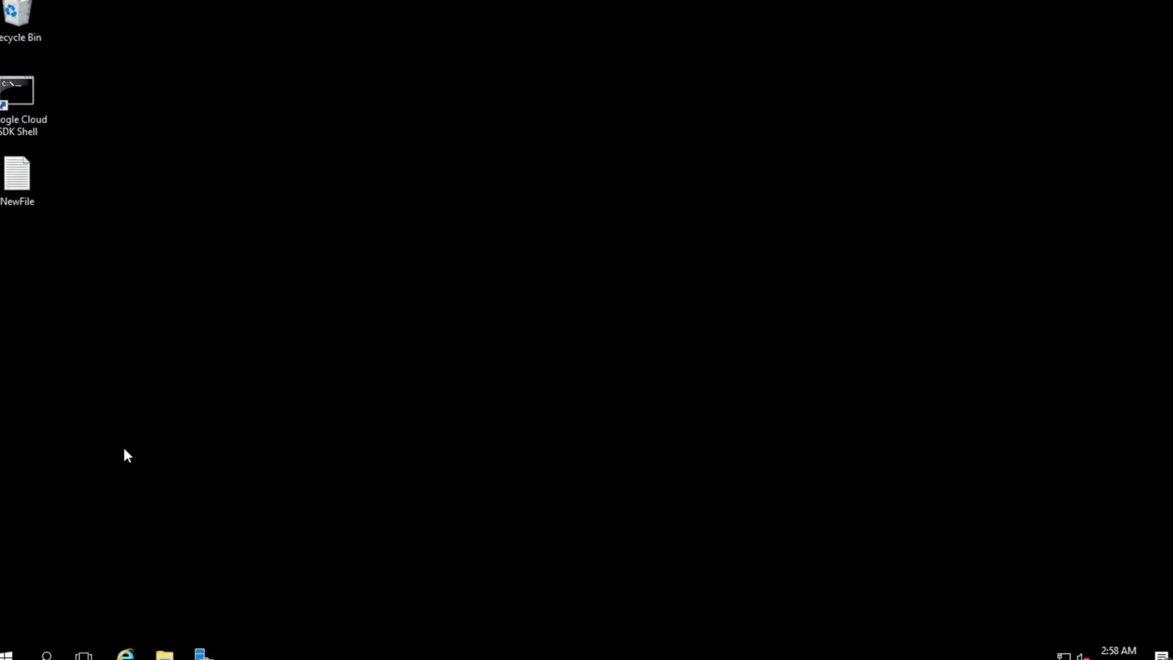
Turn on the display of file name extensions in File Explorer and close its window.
left_click(164, 651)
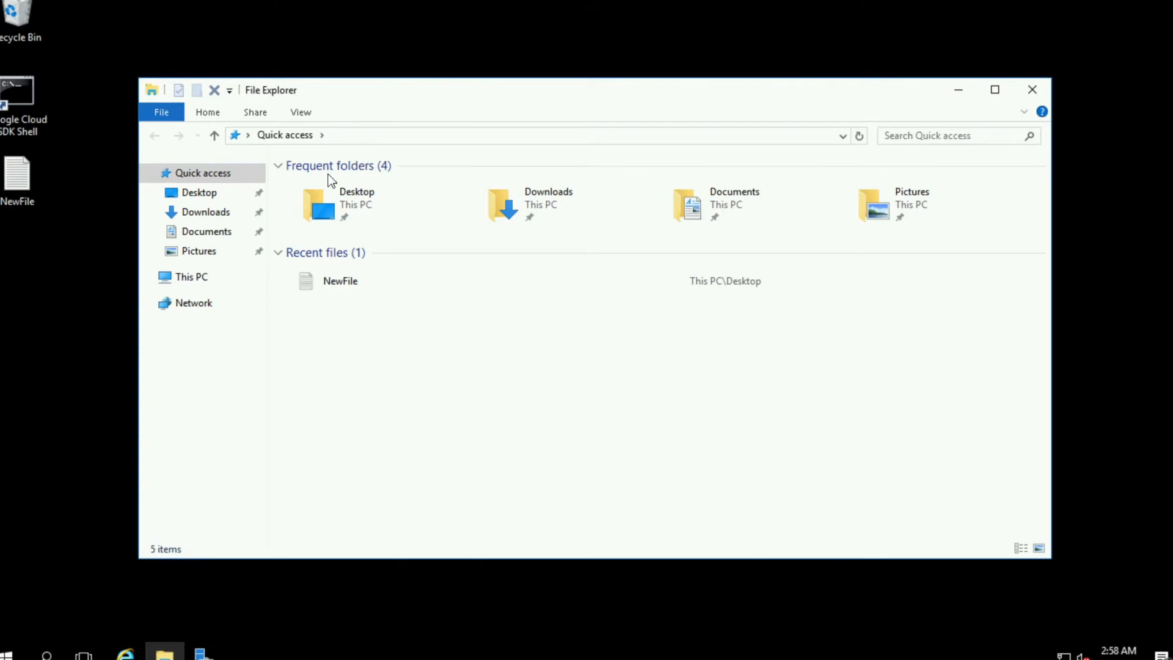
left_click(298, 115)
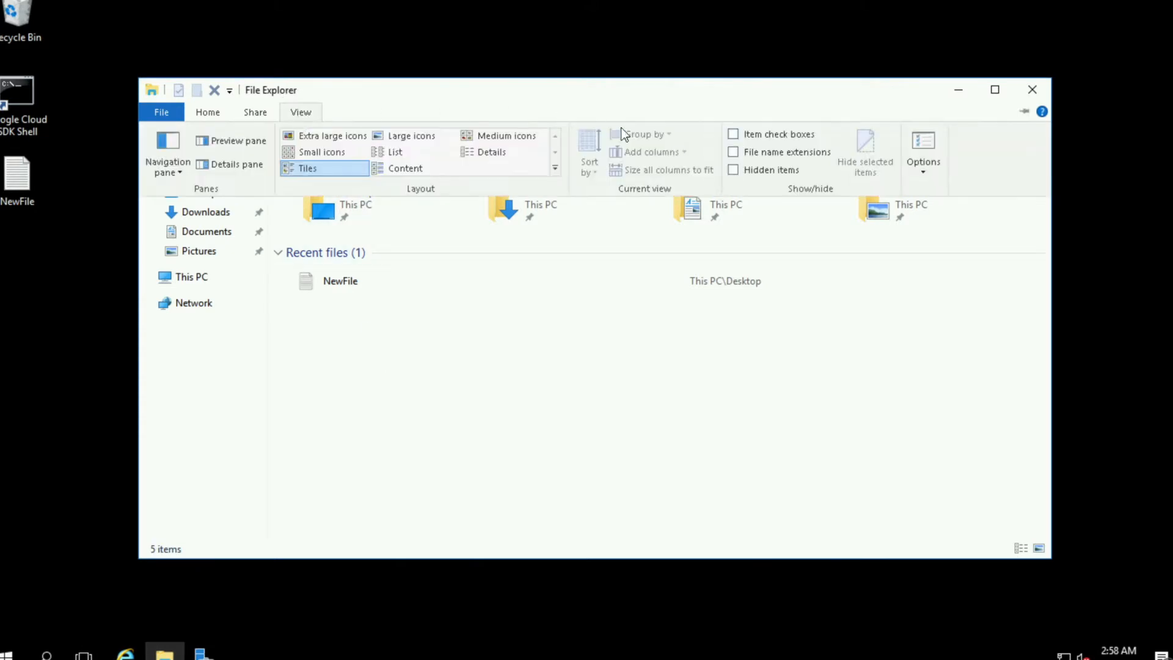
left_click(736, 153)
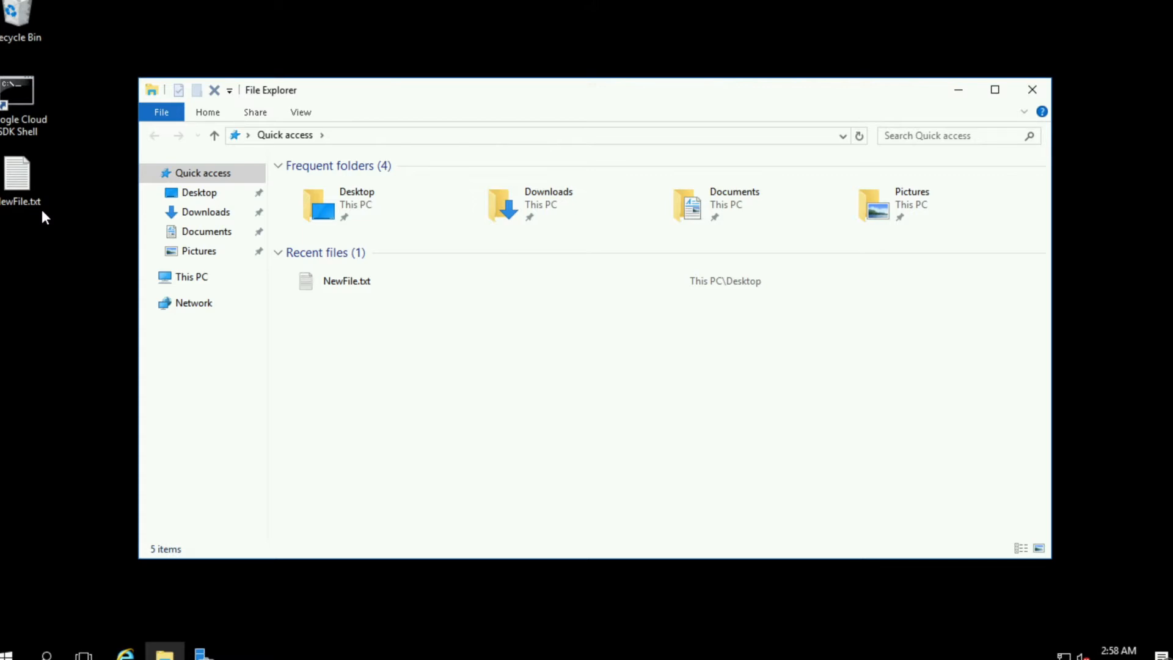
left_click(298, 109)
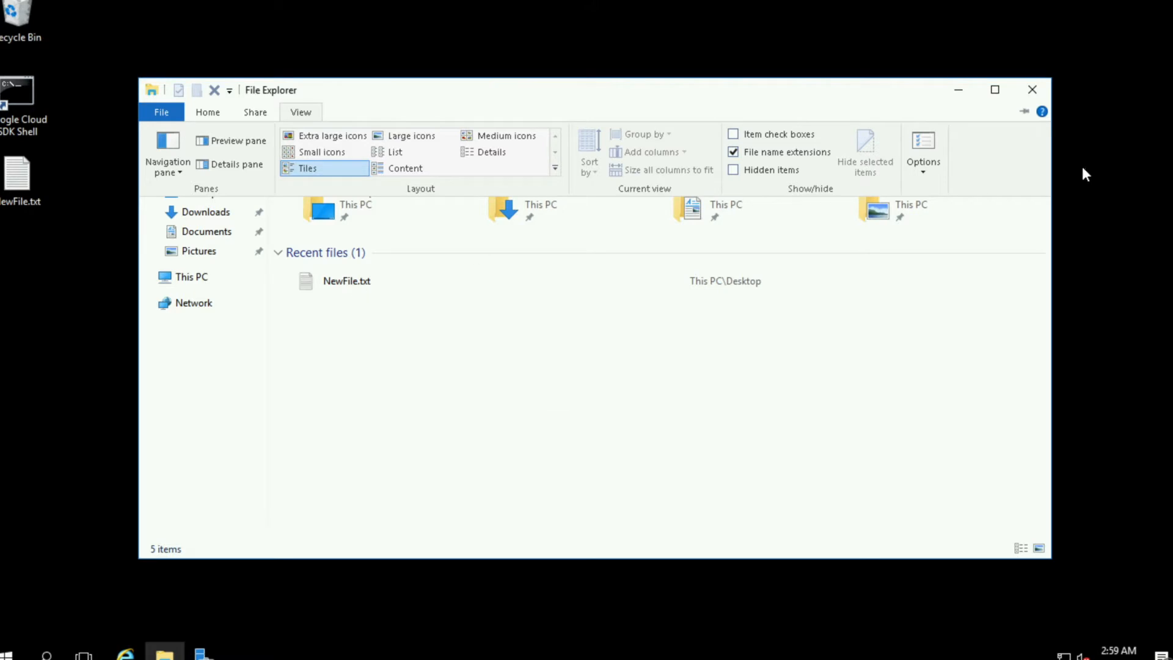
left_click(1035, 92)
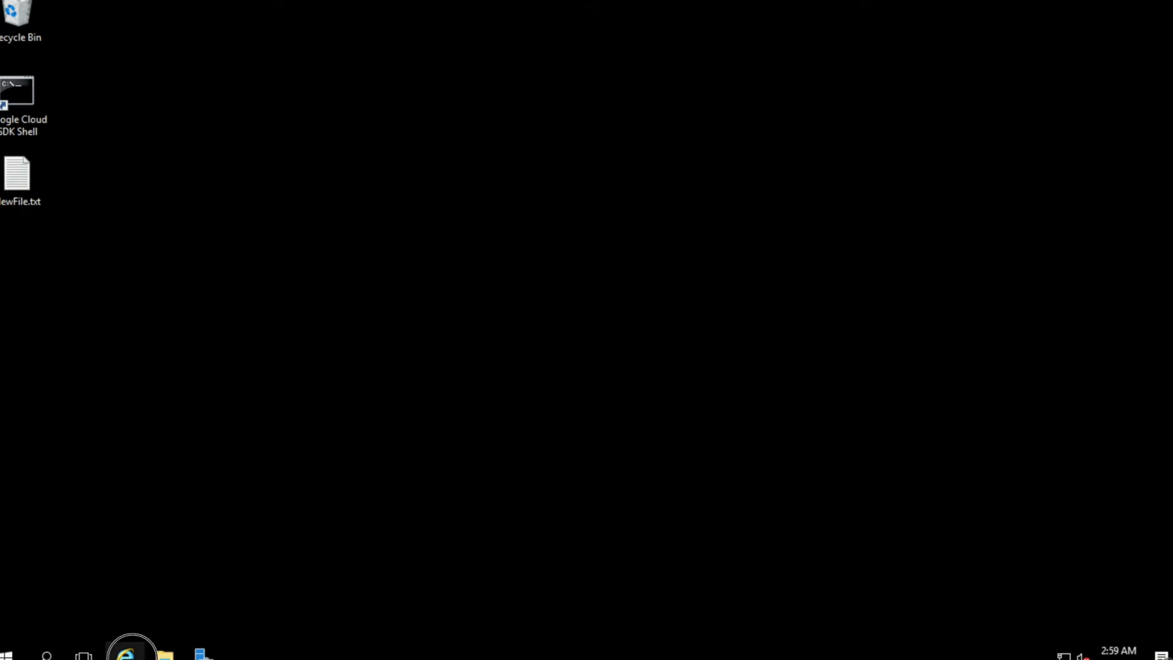
Switch to Internet Explorer and go to the website brackets.io.
left_click(125, 654)
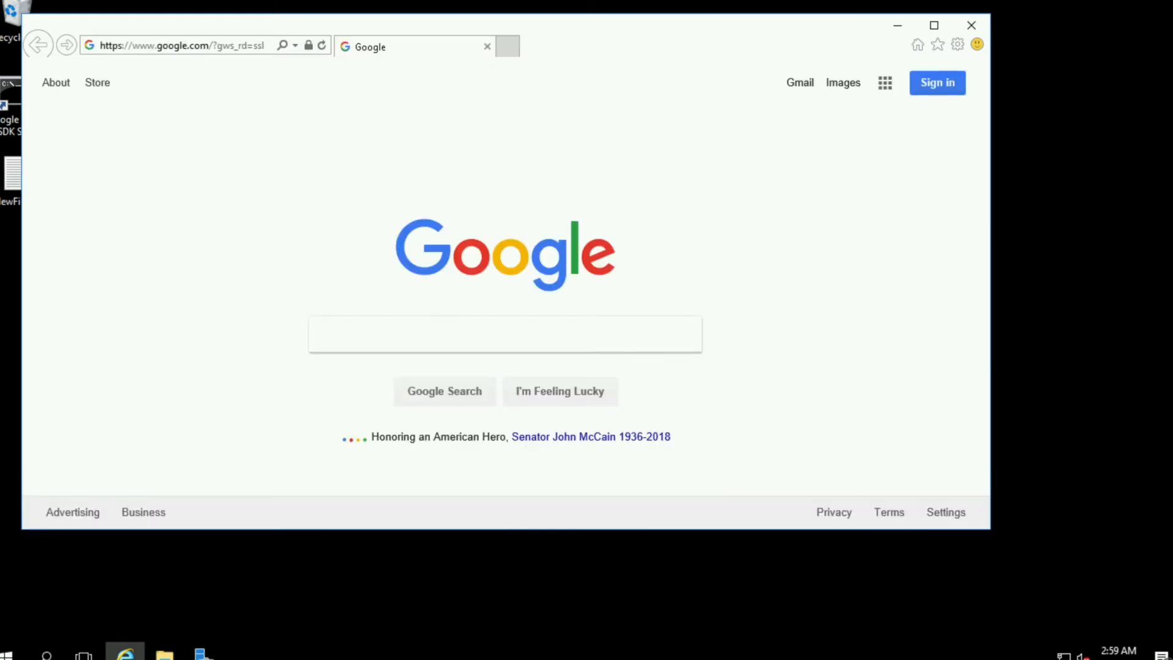
left_click(215, 47)
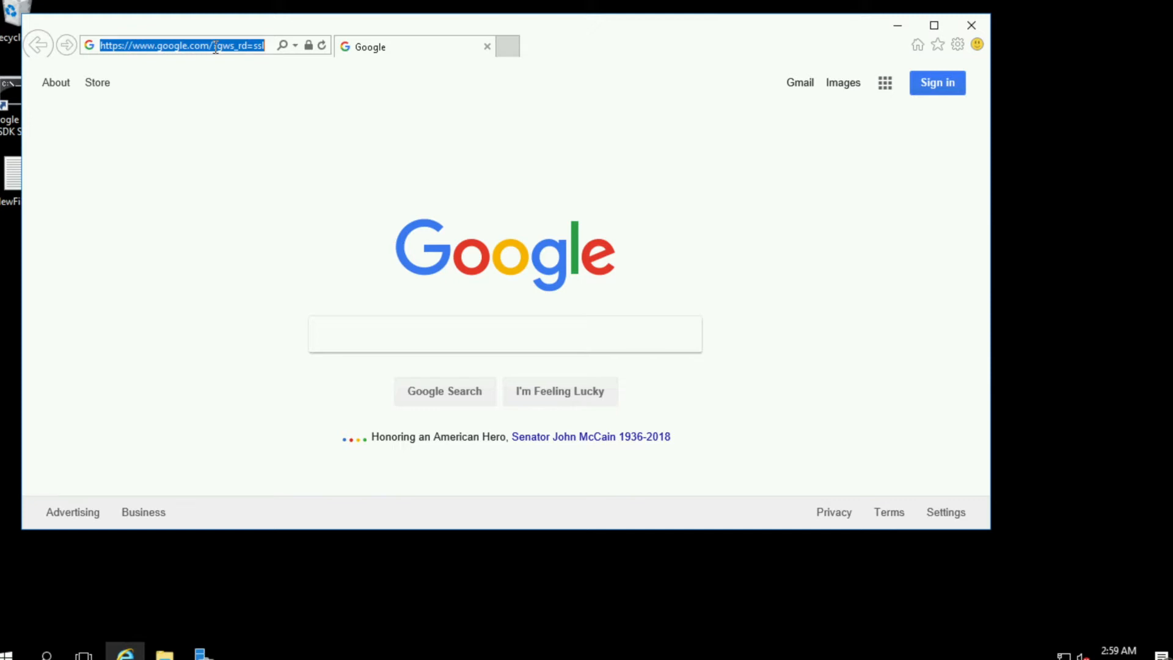
type("brackets.io/")
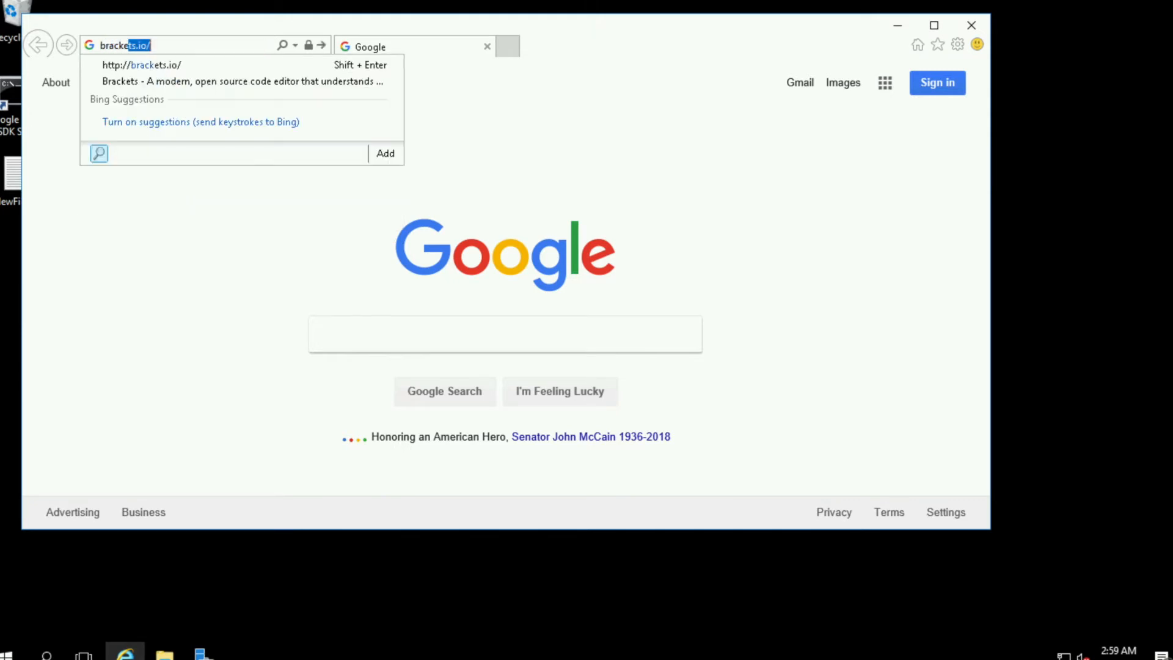
key("Return")
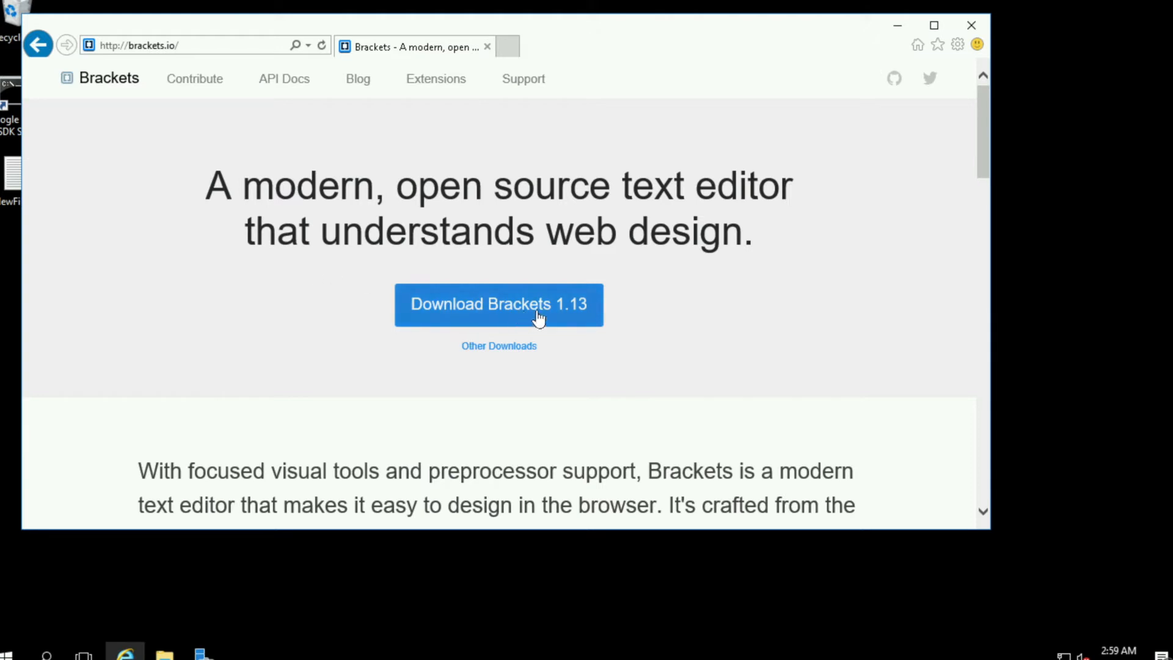
From the site's other downloads, download and save the Windows installer Brackets.Release.1.13.msi of the latest release.
left_click(573, 318)
left_click(513, 348)
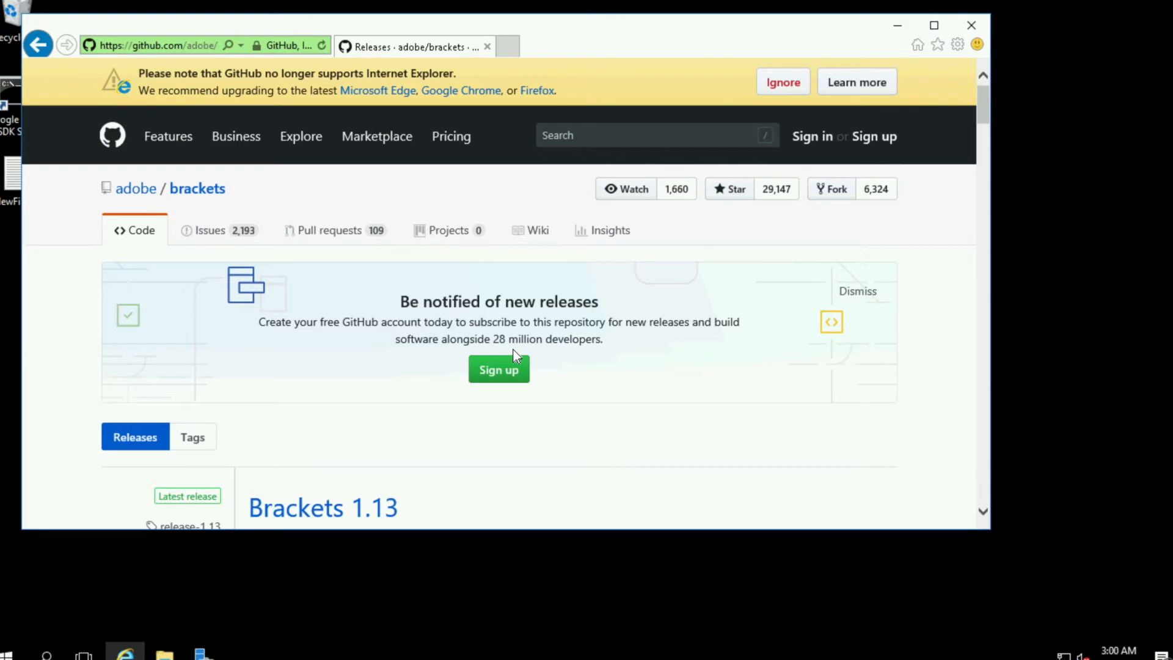
scroll(440, 301, "down", 2)
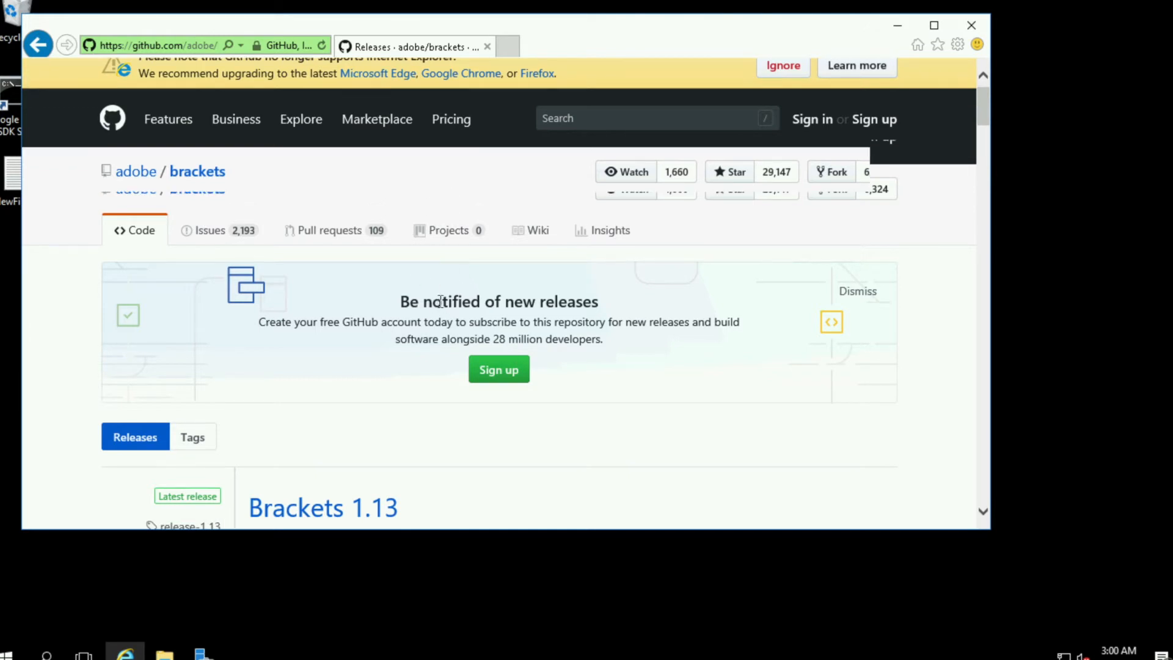
scroll(440, 301, "down", 6)
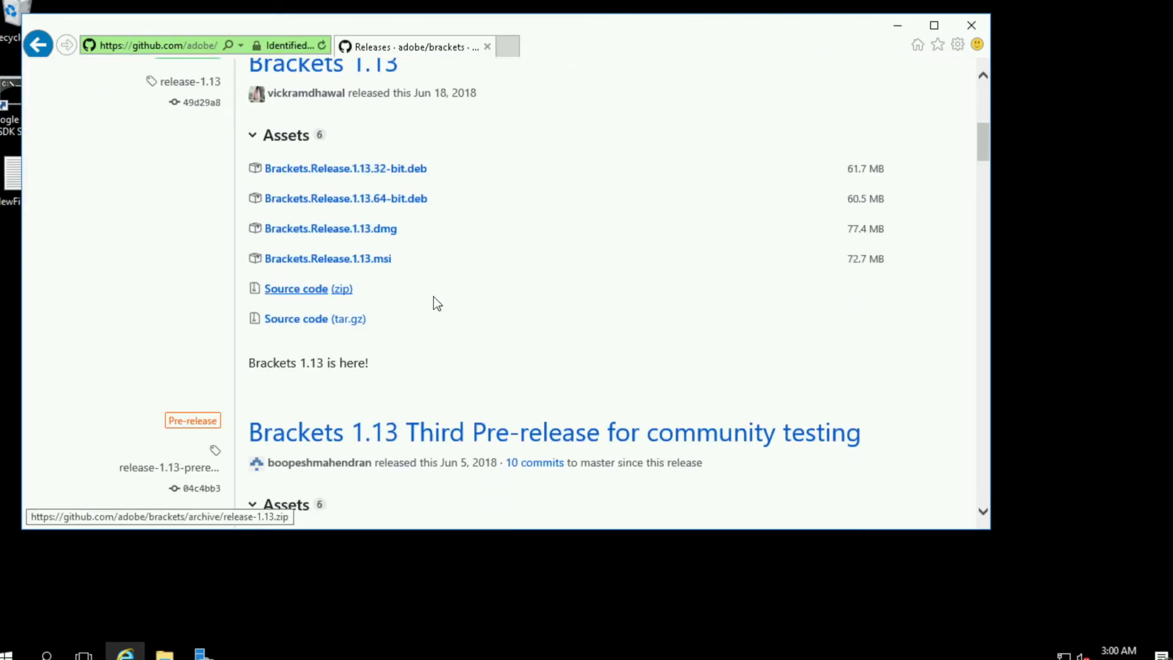
scroll(422, 303, "up", 1)
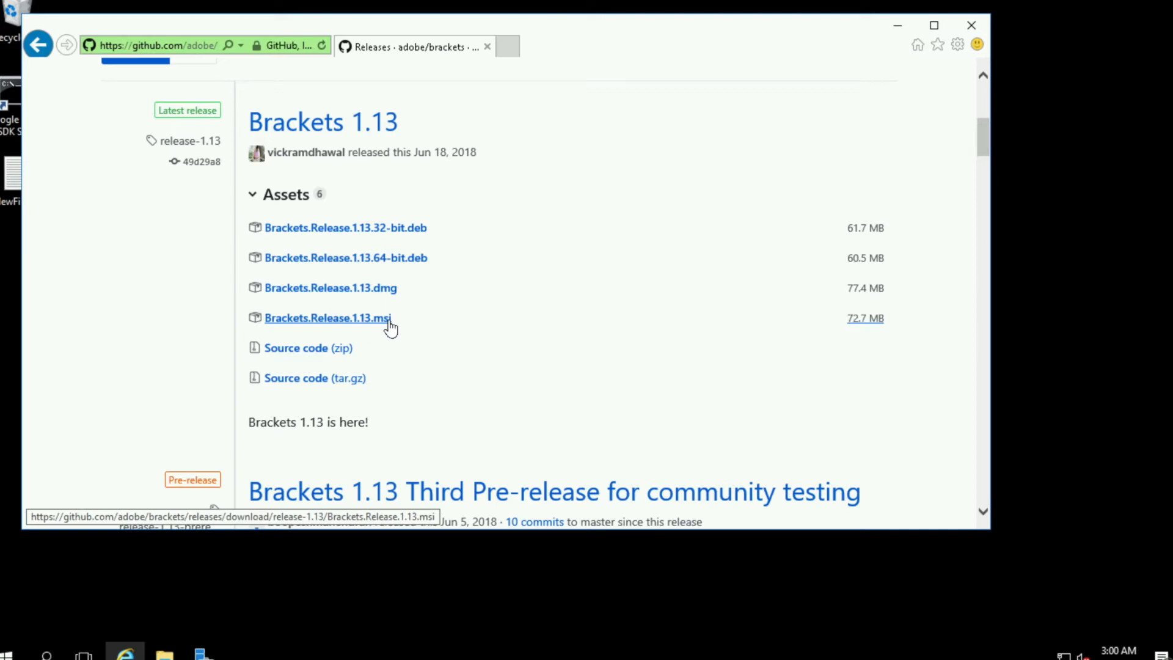
left_click(389, 319)
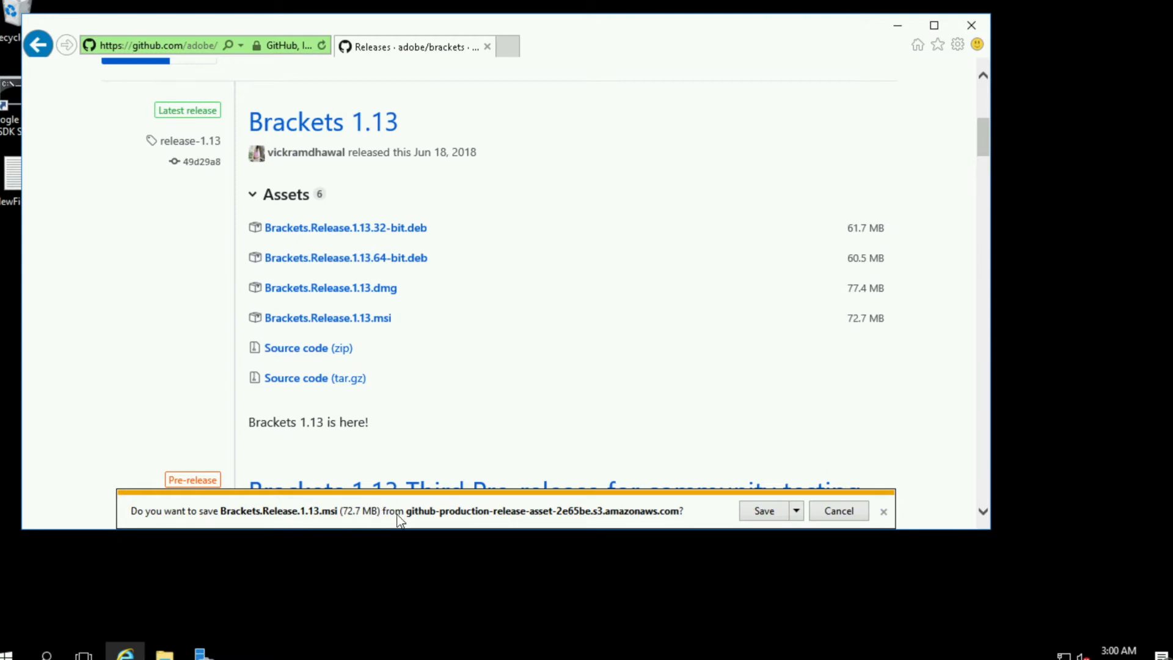
left_click(759, 512)
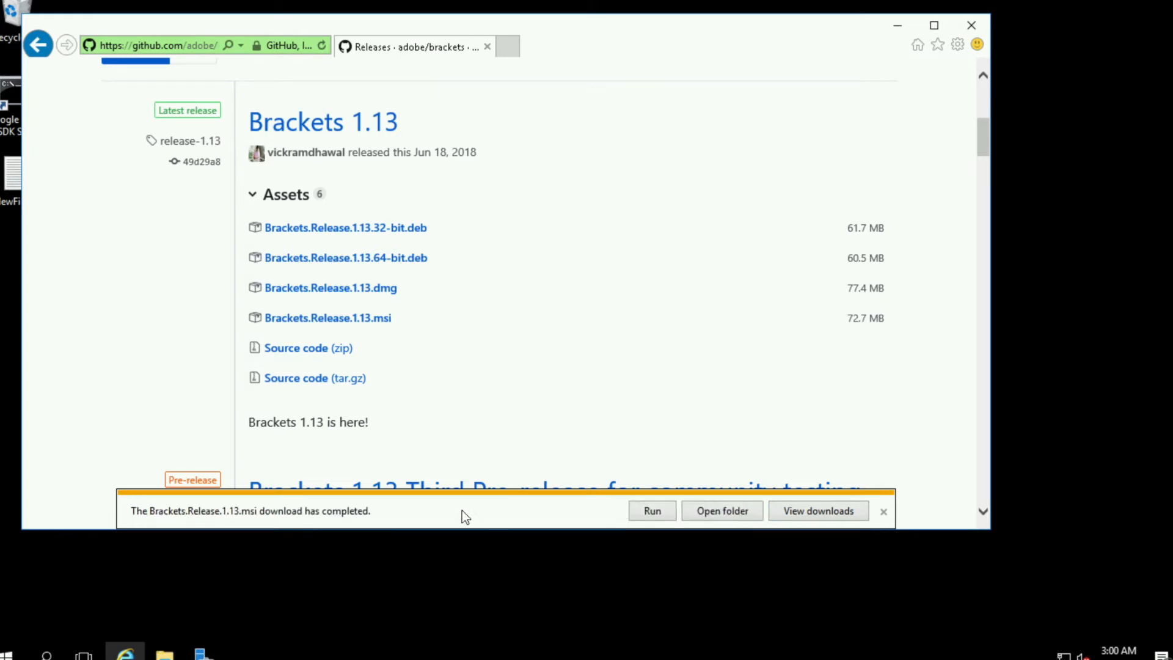
Run the downloaded installer and install Brackets in the default folder with both default options, allowing it to change the device.
left_click(653, 512)
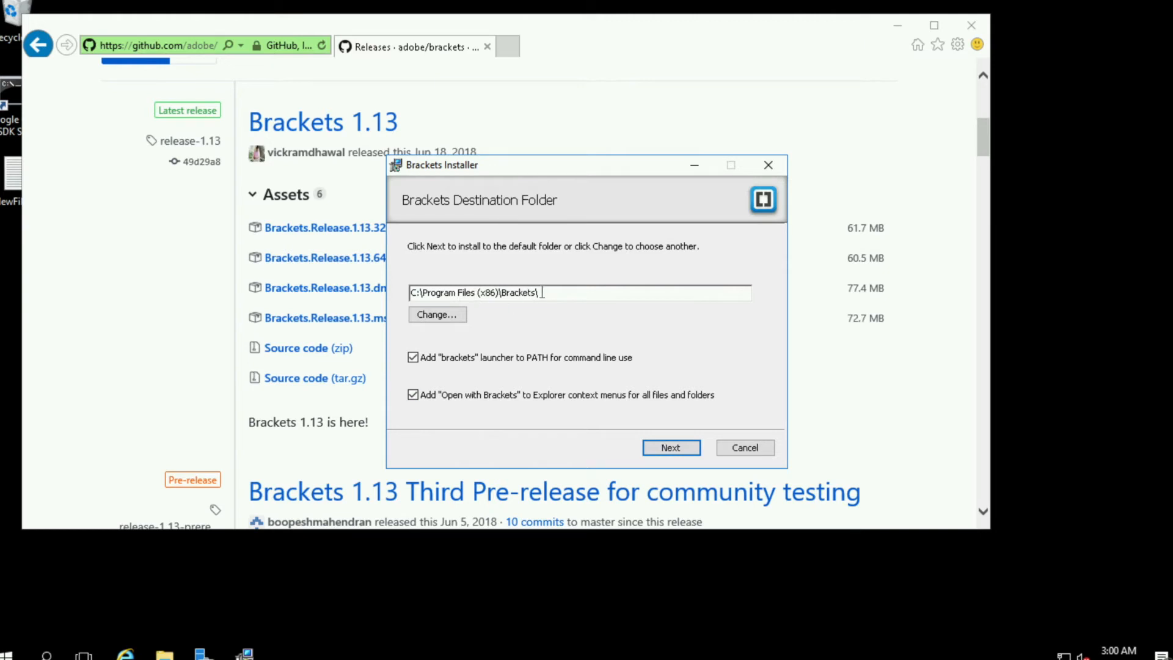
left_click(665, 451)
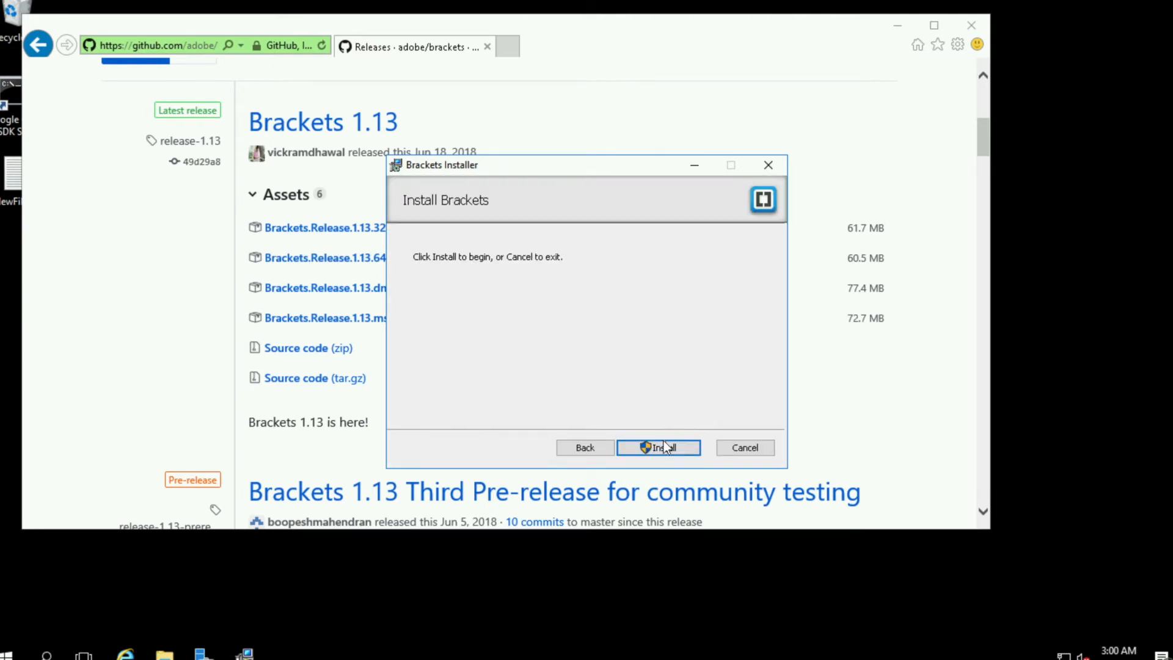
left_click(665, 446)
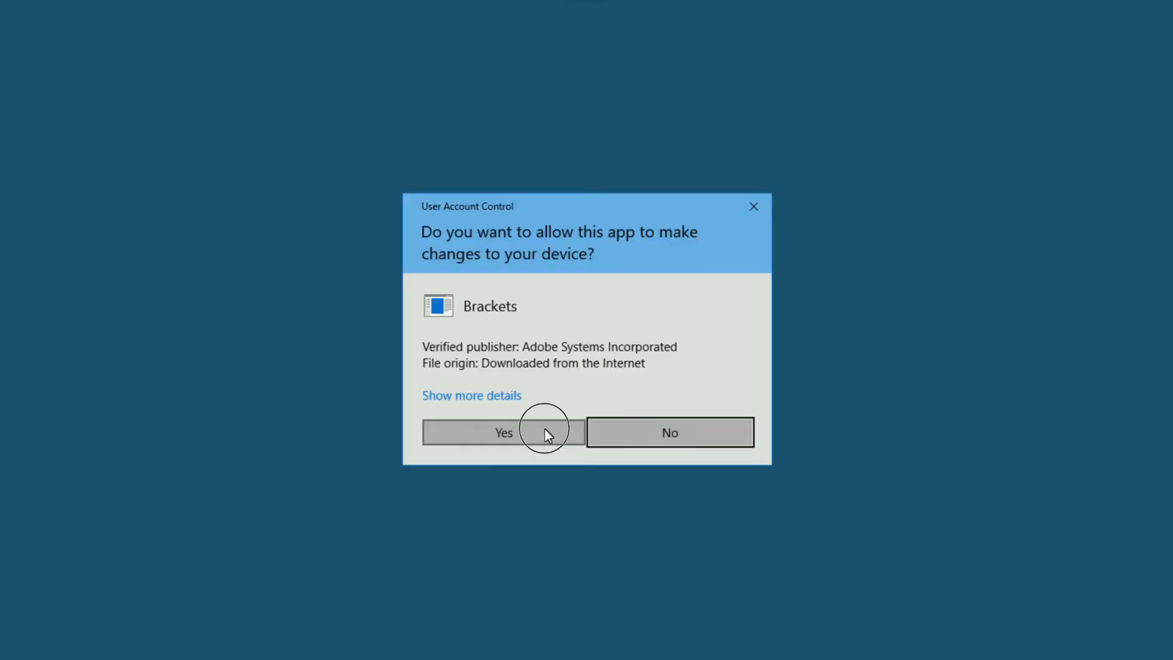
left_click(545, 429)
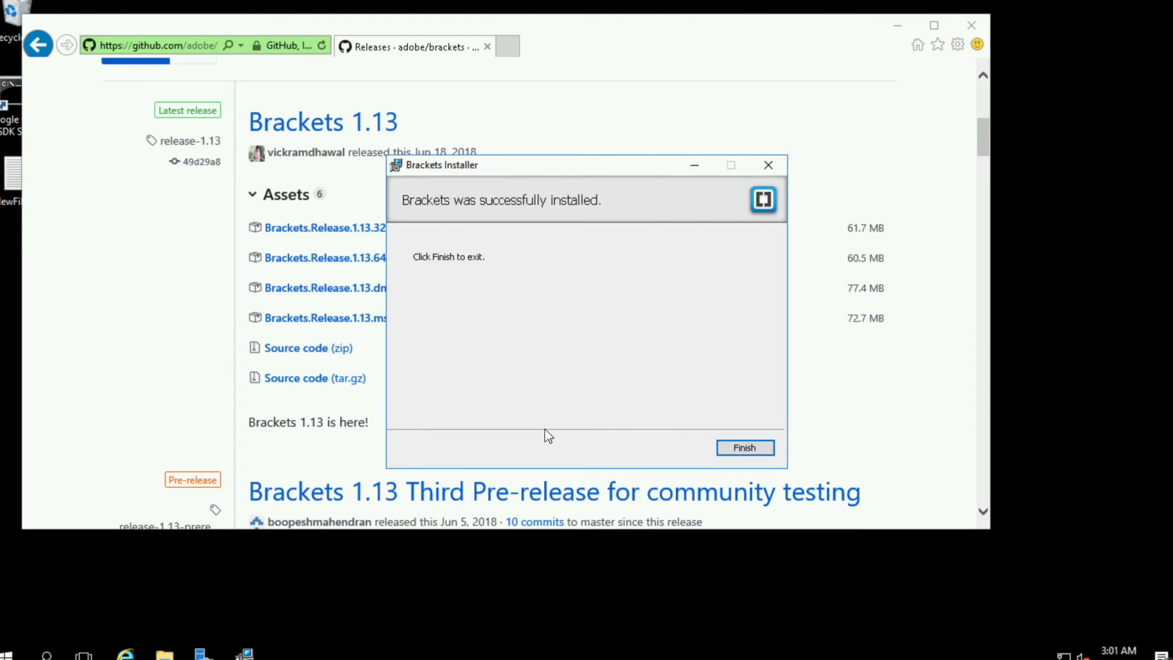
left_click(745, 448)
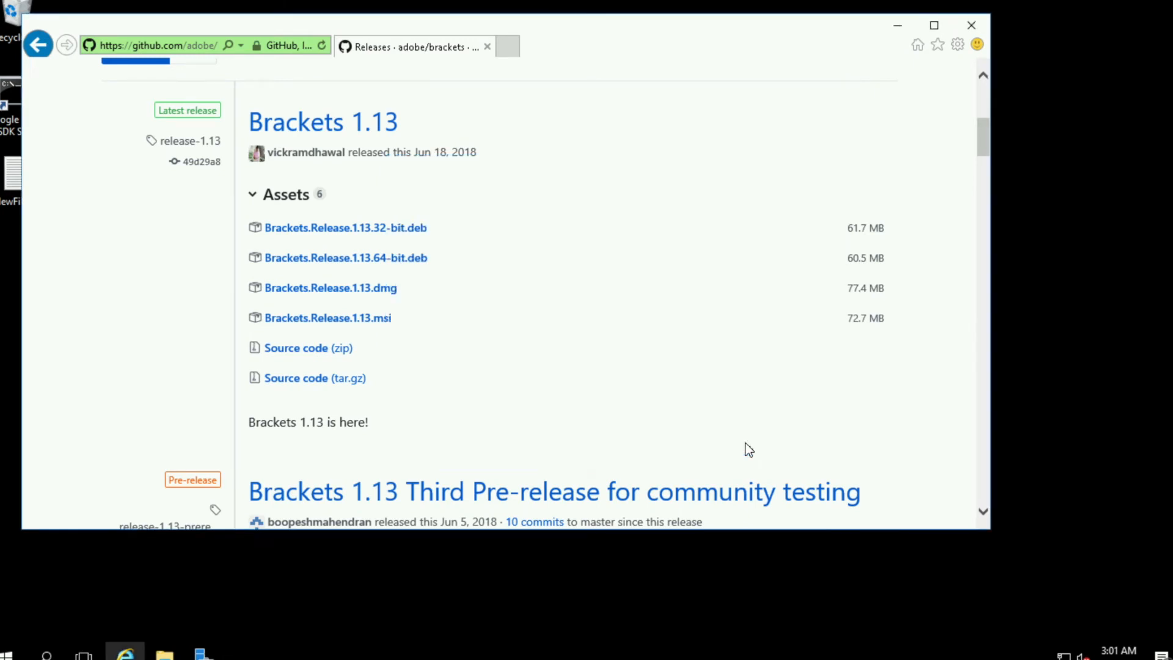
Minimize the browser and launch the newly installed Brackets editor.
left_click(896, 32)
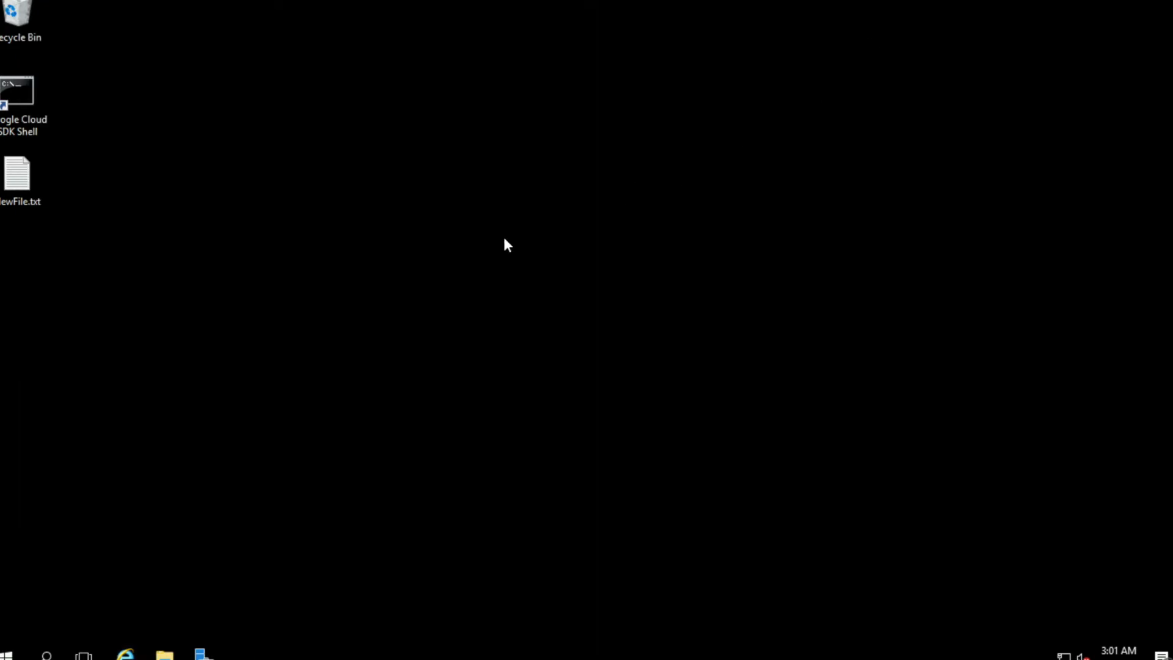
left_click(8, 654)
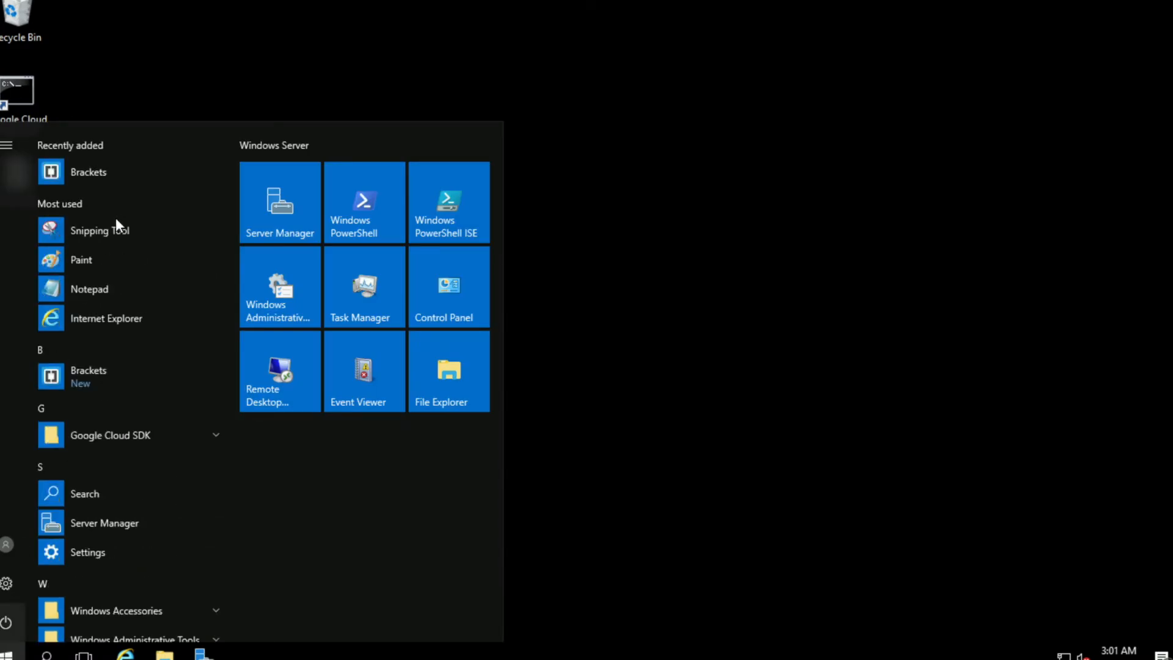
left_click(127, 172)
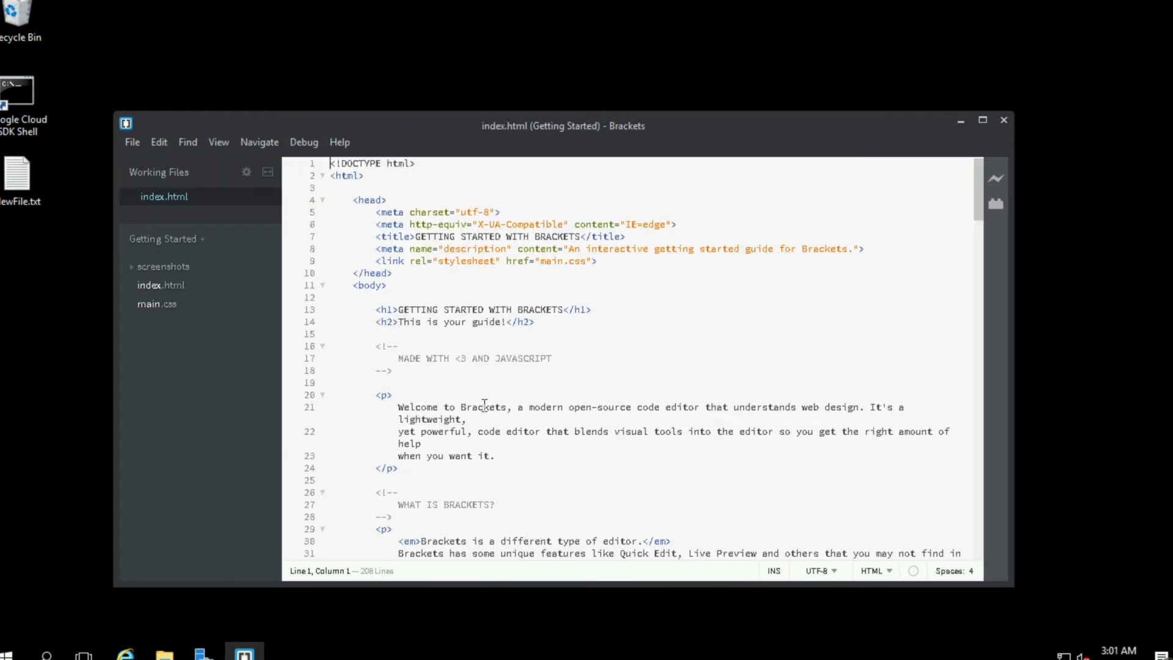
Look through the Getting Started index.html file, dismiss the Health Report notice, and return to the start of the file.
scroll(484, 405, "down", 6)
scroll(485, 404, "down", 1)
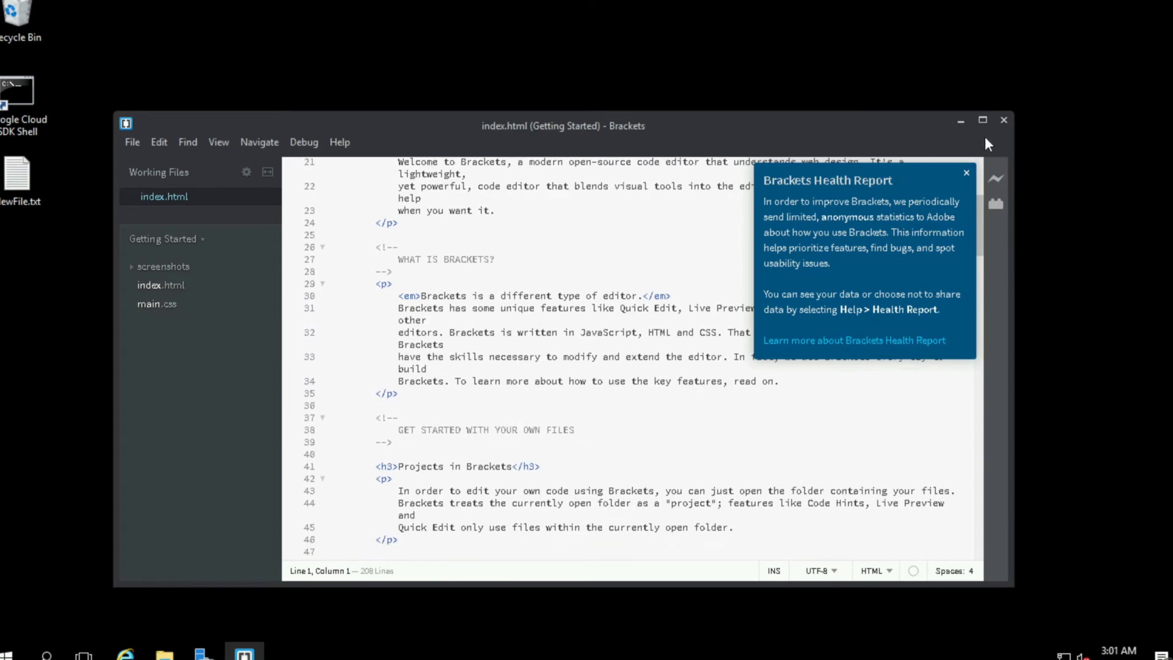
left_click(966, 173)
scroll(635, 387, "down", 13)
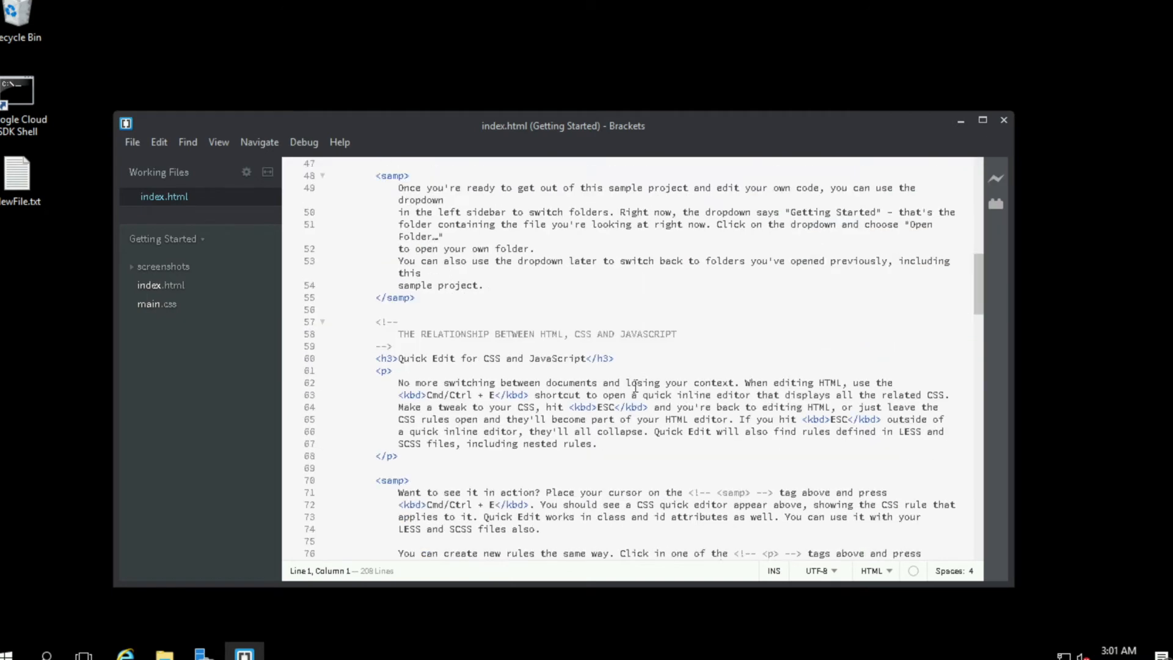
scroll(635, 387, "down", 9)
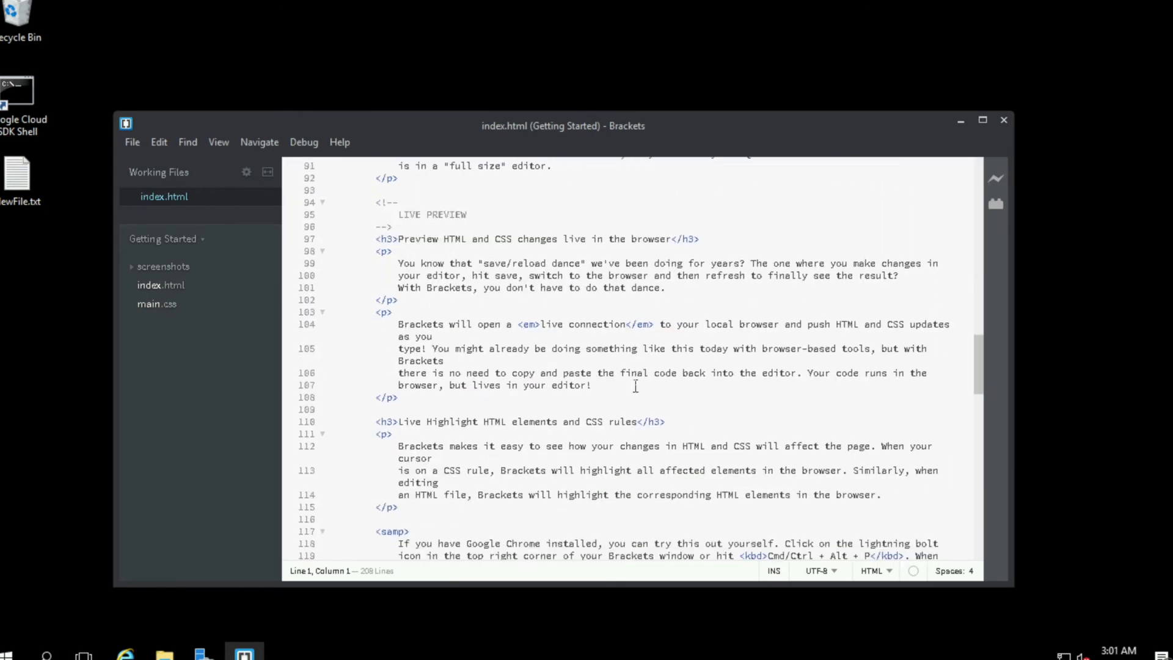
key("ctrl+Home")
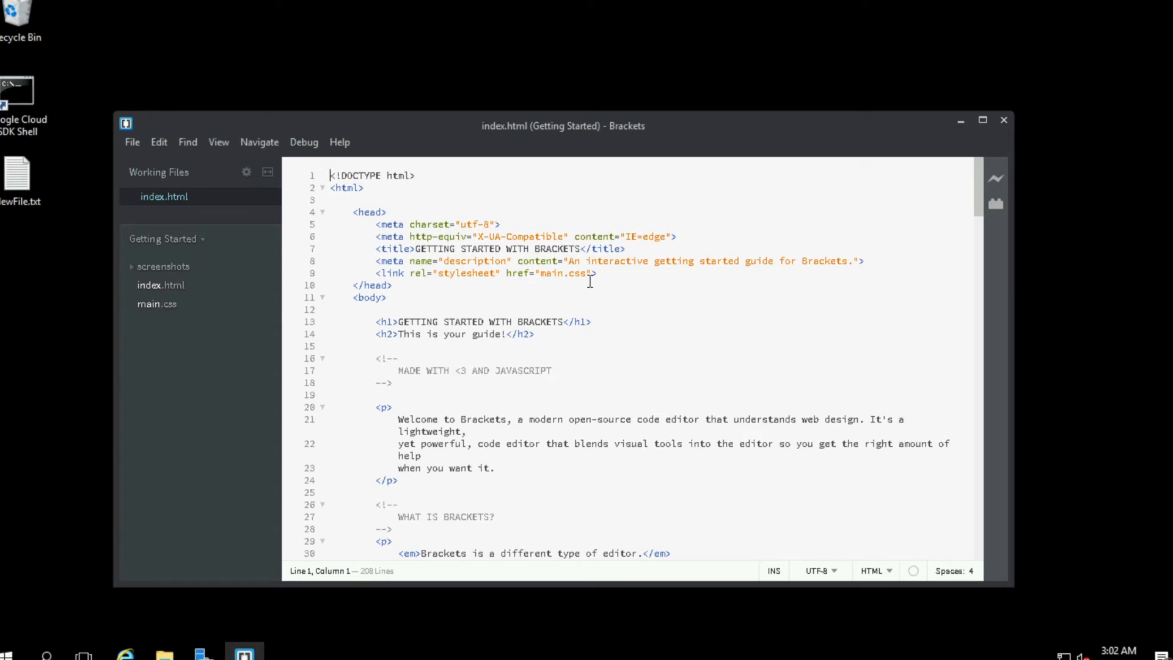
Find the Brackets Preferences extension in the Extension Manager by searching for "preferences" and install it.
left_click(996, 204)
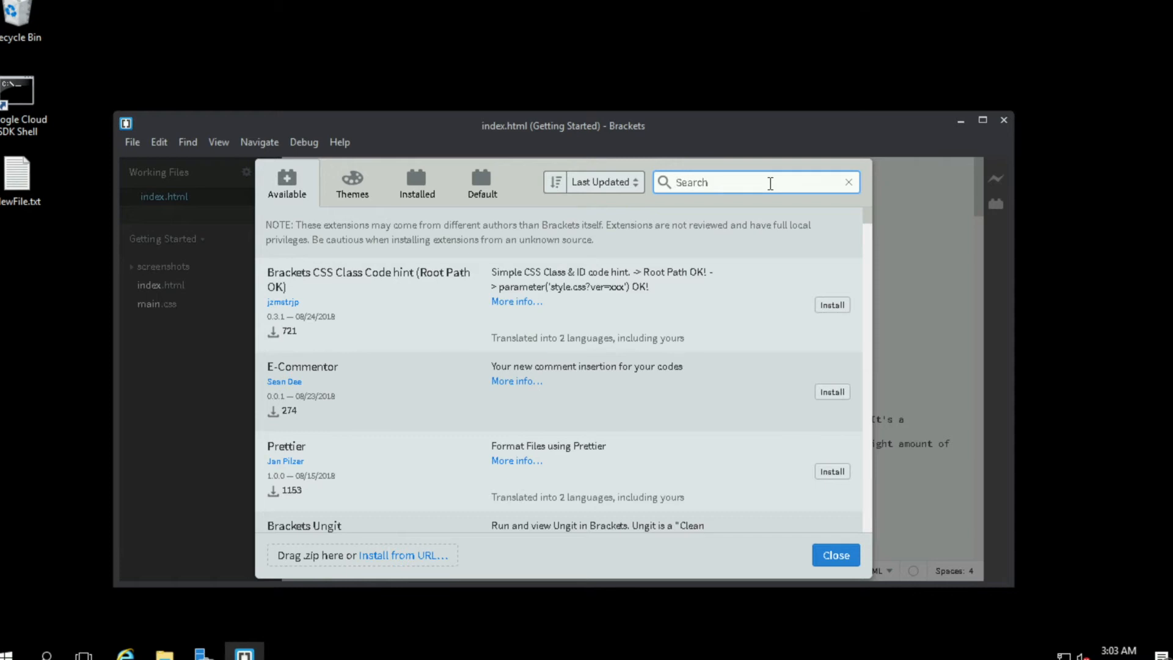
type("preferences")
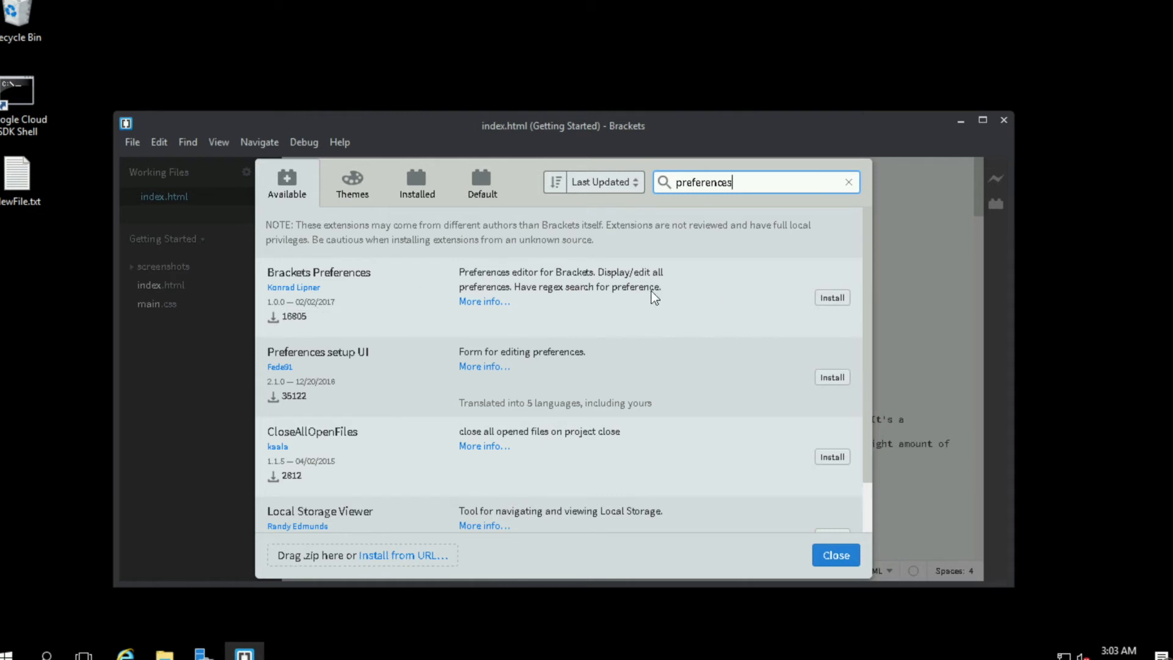
left_click(840, 300)
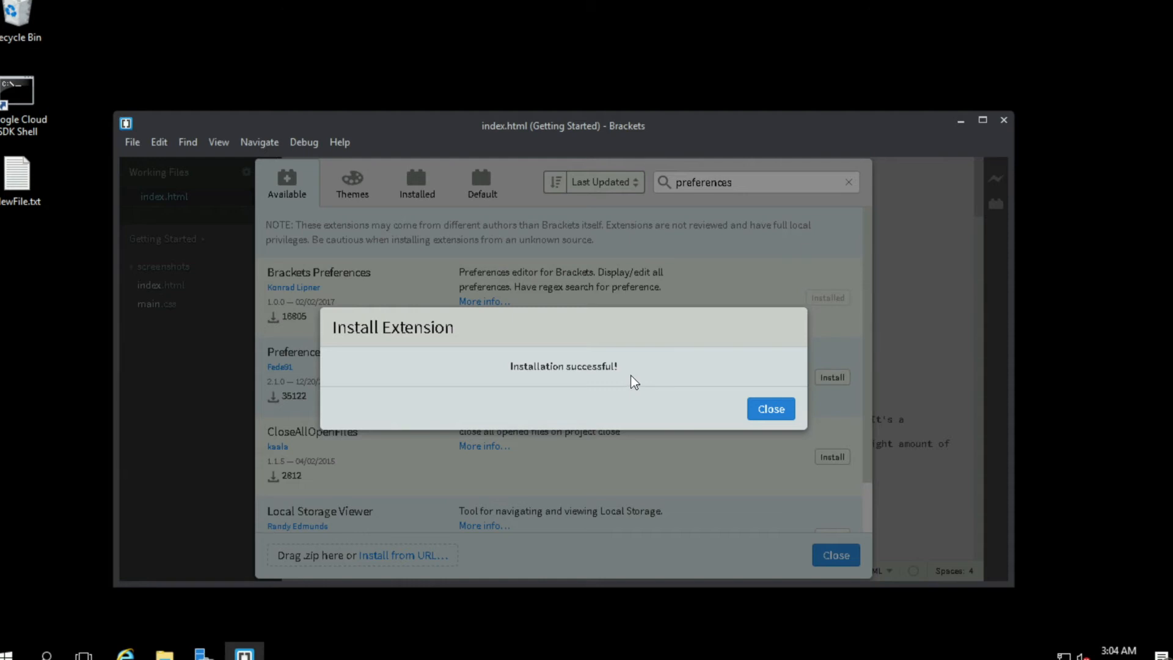
left_click(771, 408)
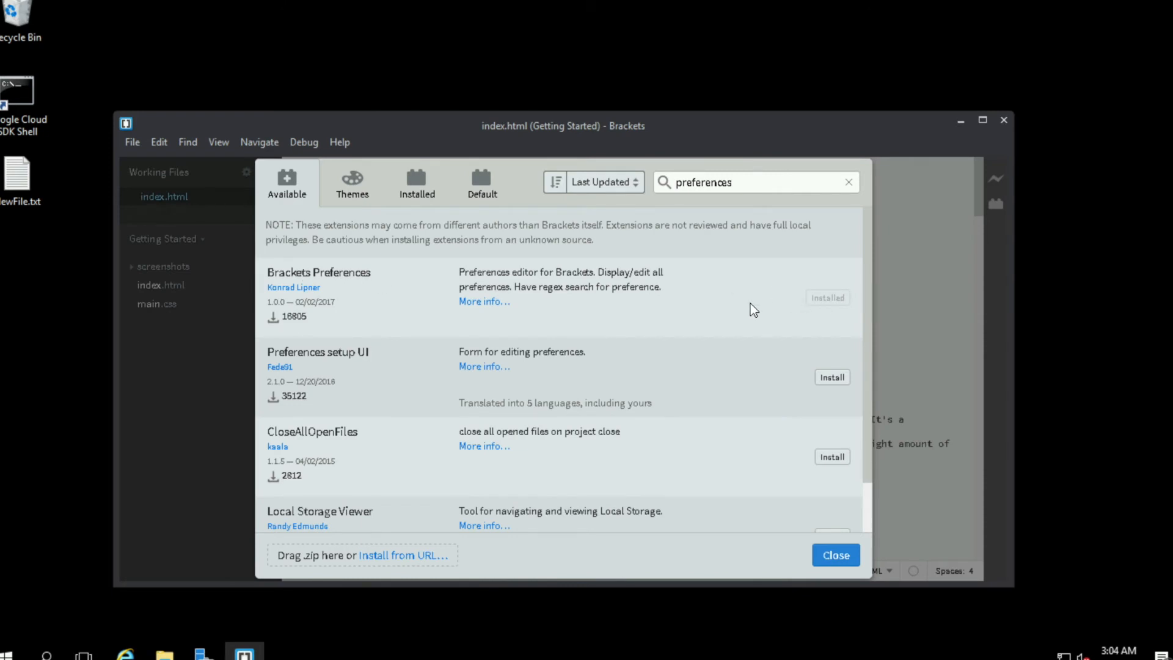
Search the available extensions for "indent guides" and install the Indent Guides extension.
double_click(753, 181)
type("indent")
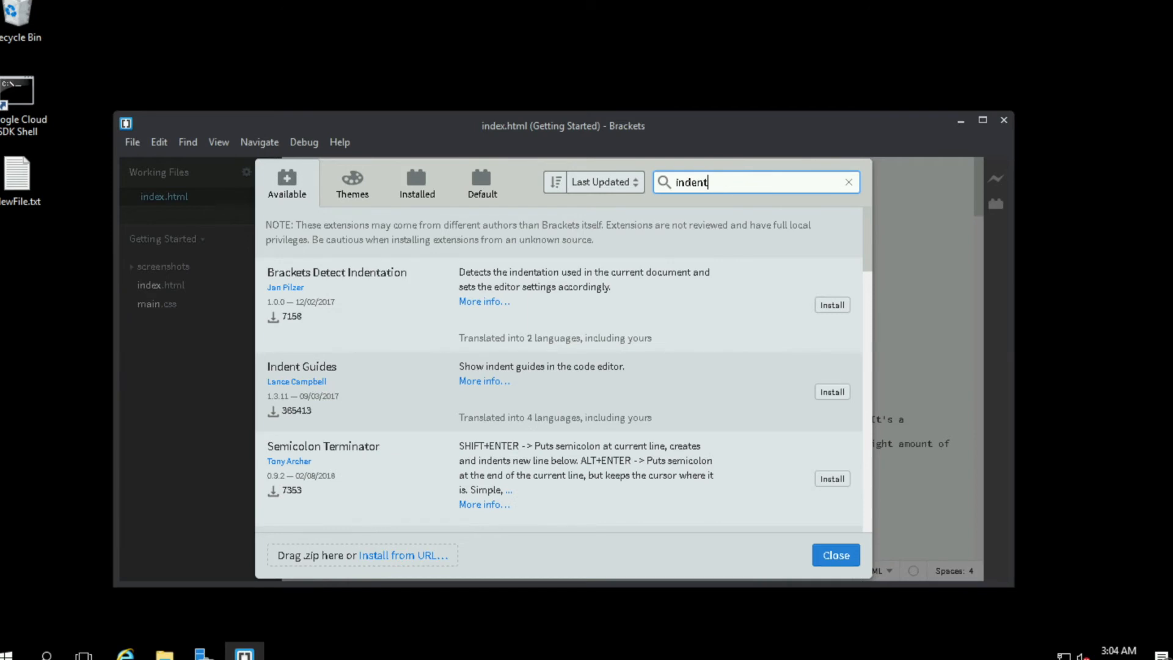
type(" guides")
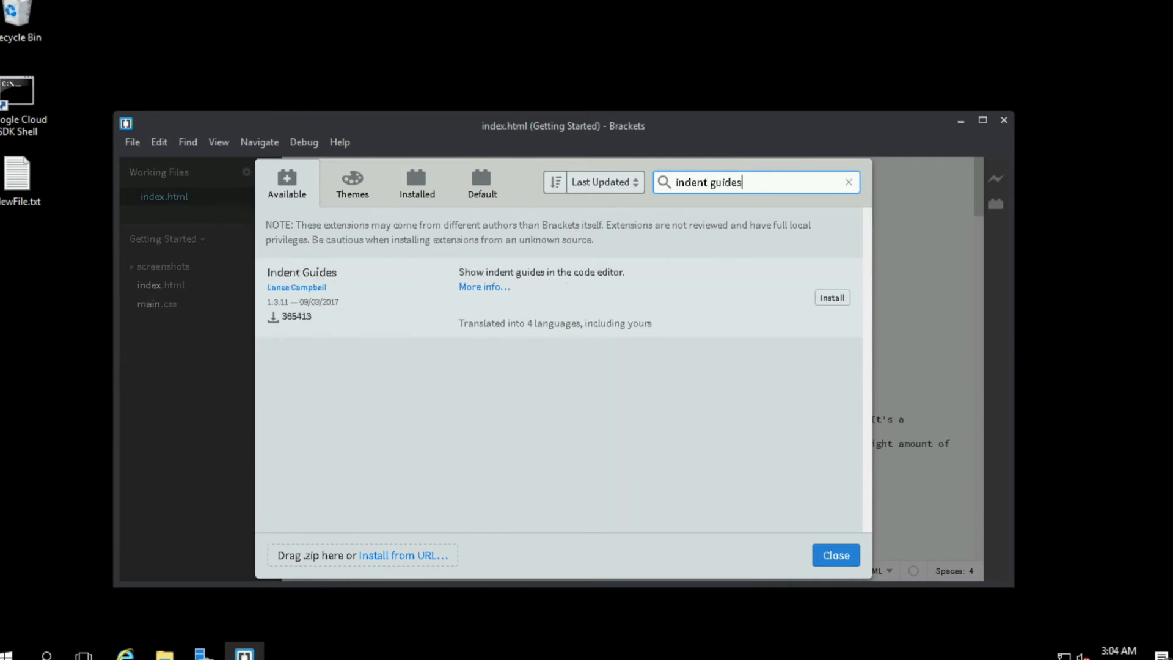
left_click(832, 297)
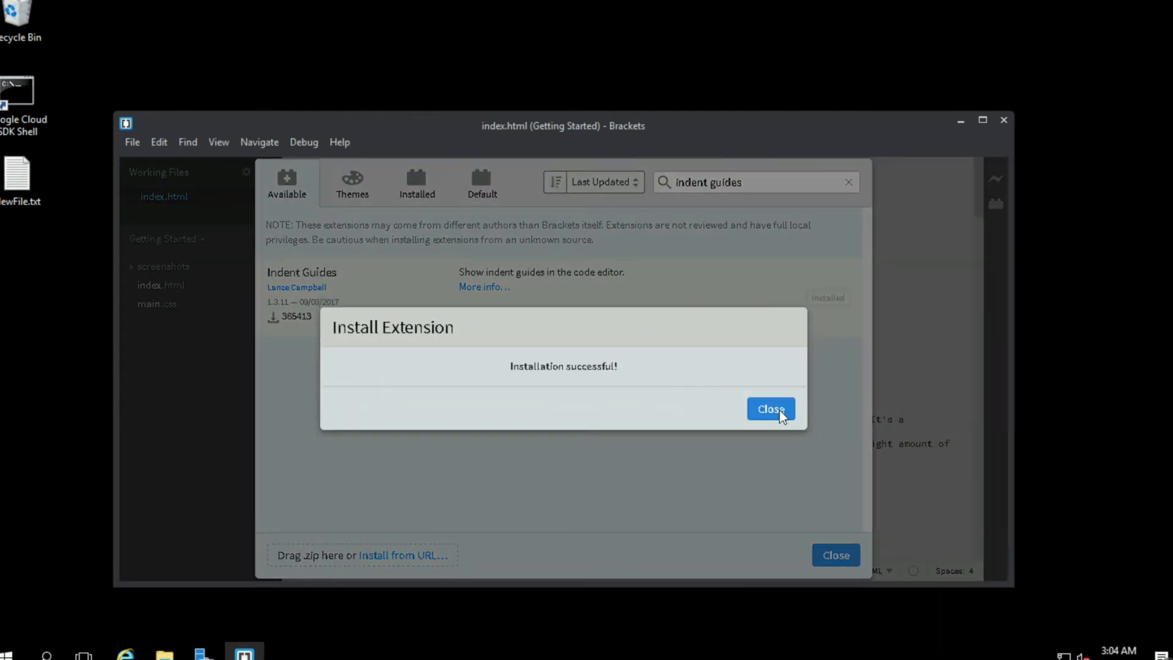
left_click(770, 408)
Search the available extensions for "beautify" and install the Beautify extension.
left_click_drag(767, 182, 636, 186)
type("beautify")
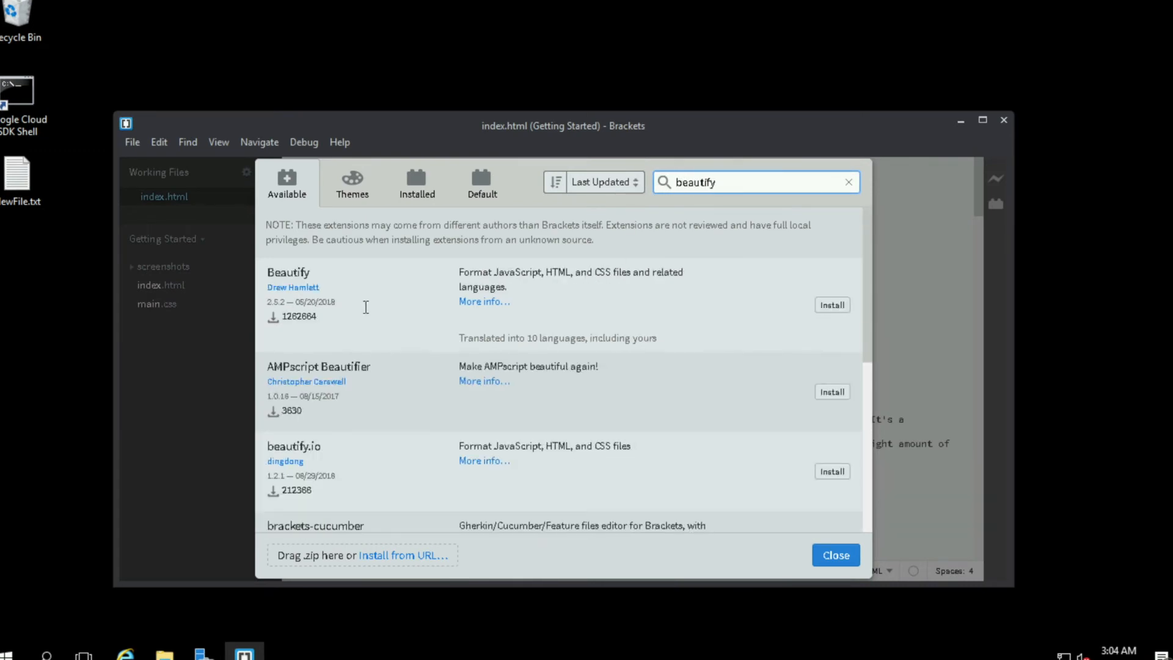
left_click(833, 305)
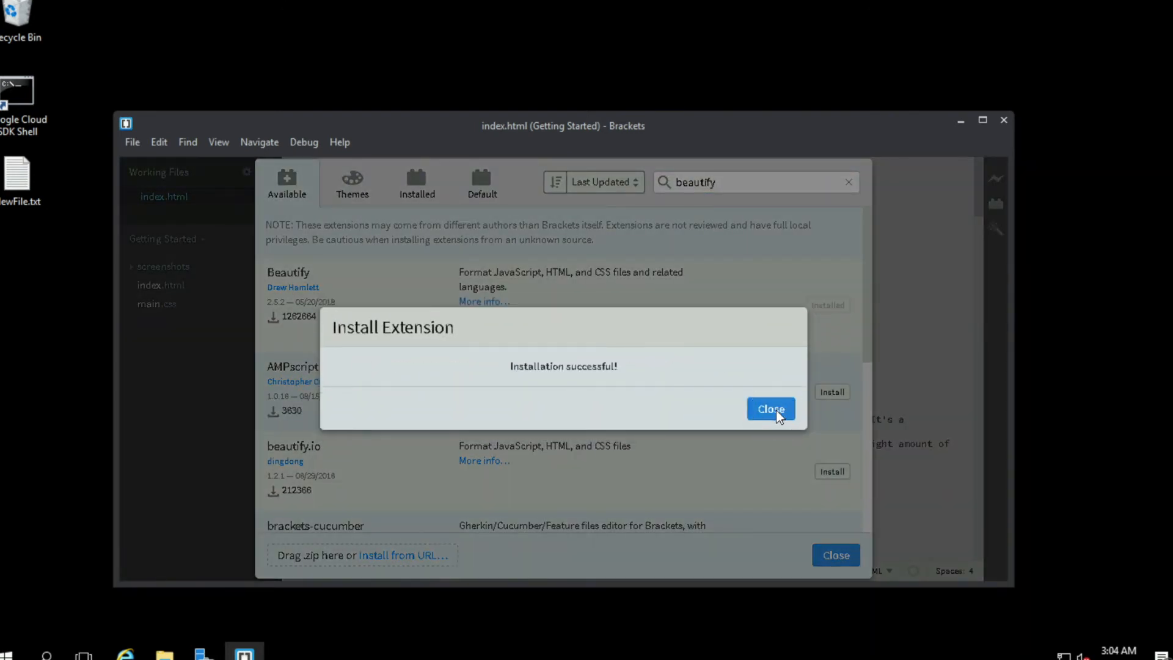
left_click(777, 415)
Search the available extensions for "w3c va" and install the W3C Validation (by Umoxfo) extension.
double_click(736, 176)
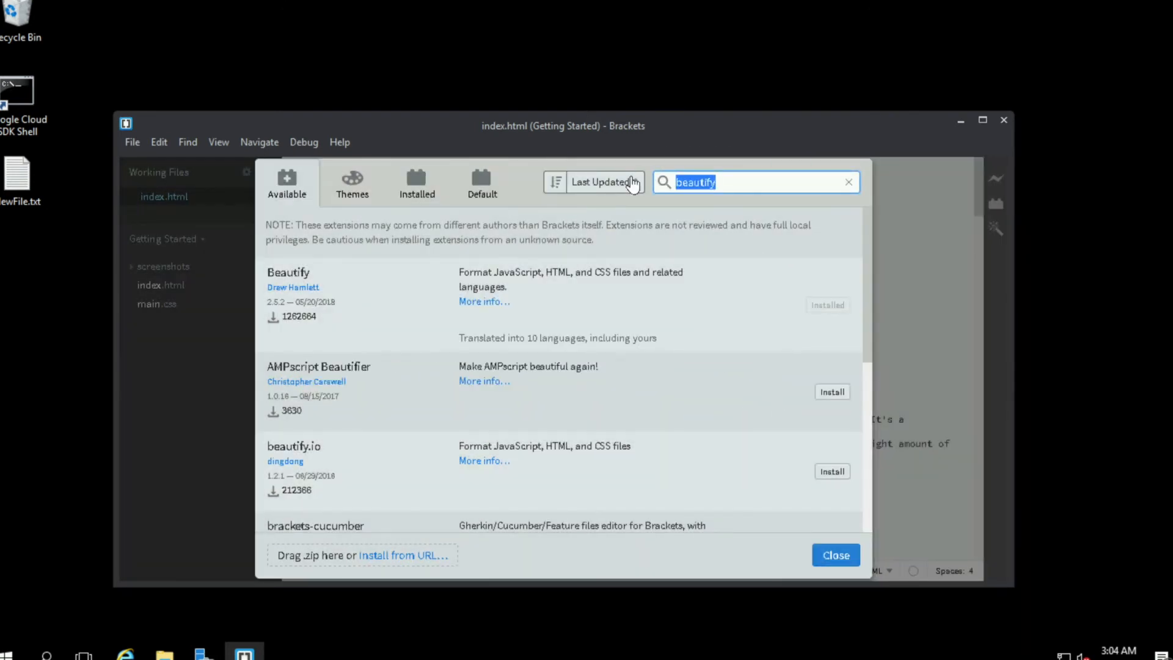
type("w3c va")
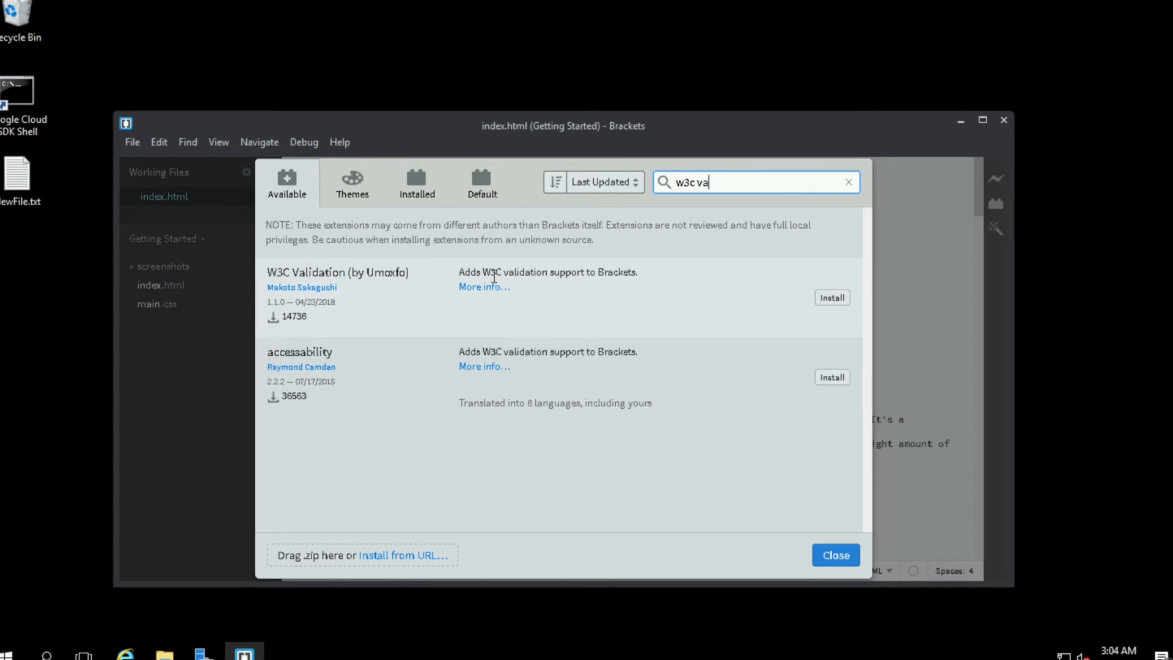
left_click(833, 298)
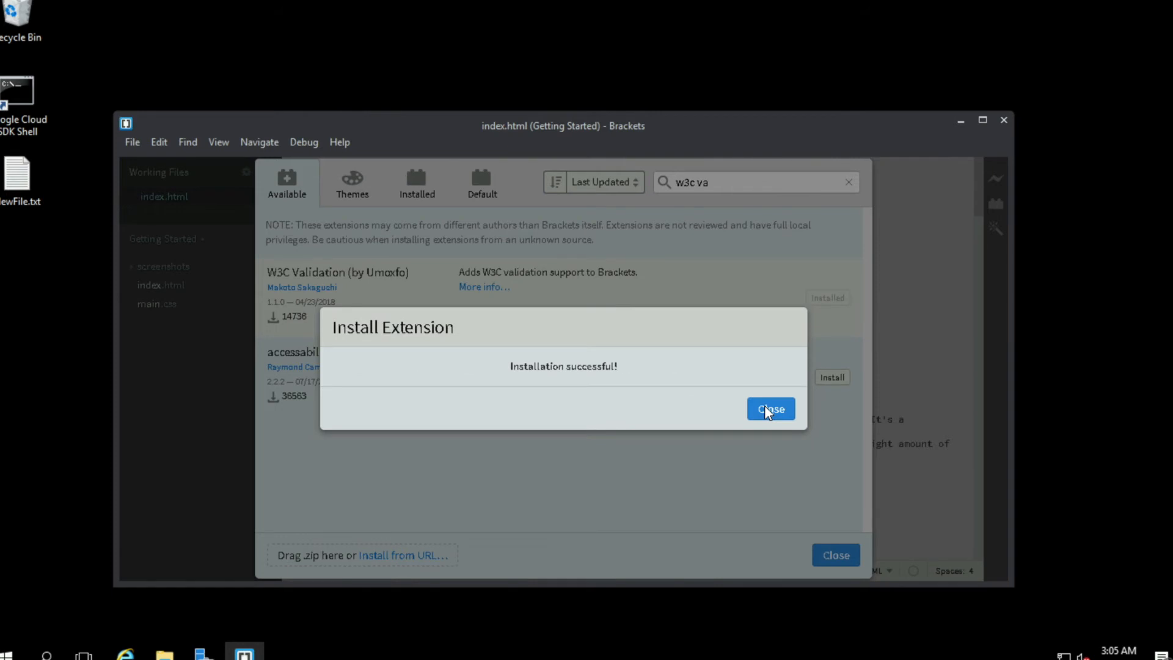
left_click(767, 410)
Search for "spell", install the Alice - Spell Checking extension with its dictionaries, and close the Extension Manager.
left_click_drag(738, 183, 635, 191)
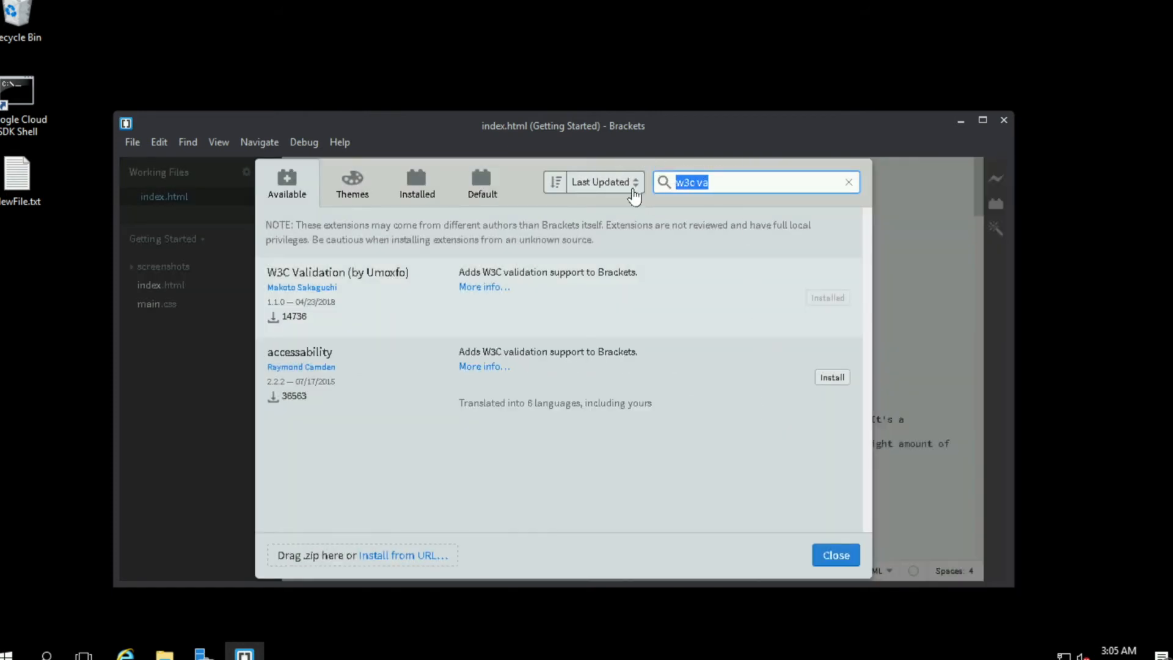
type("s")
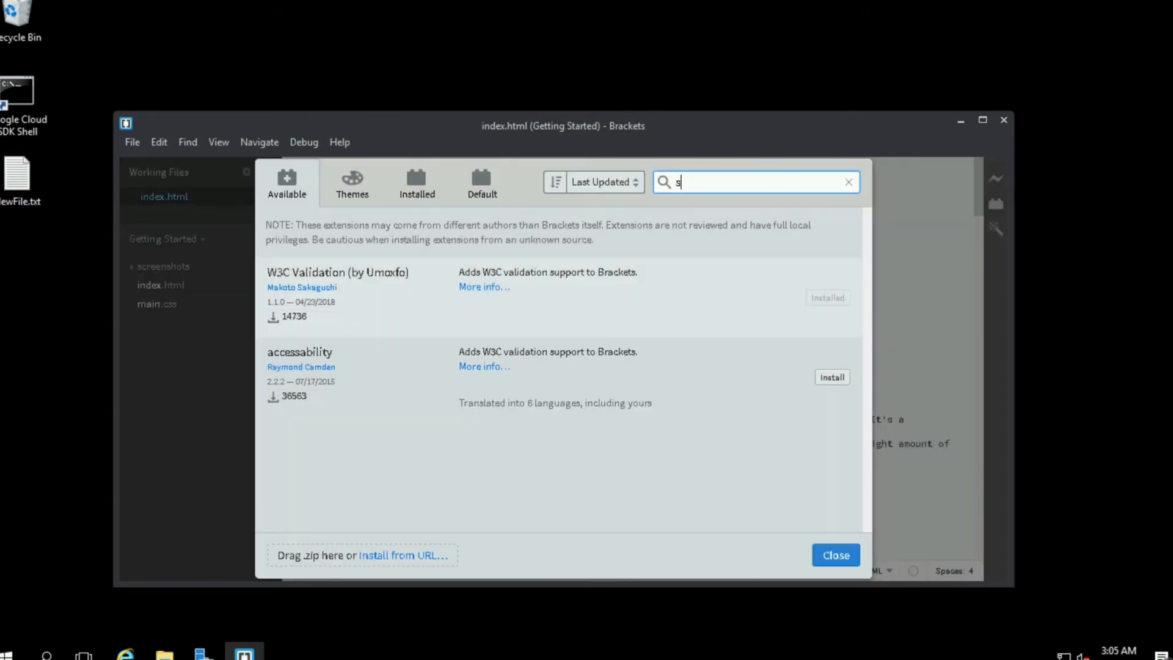
type("pell")
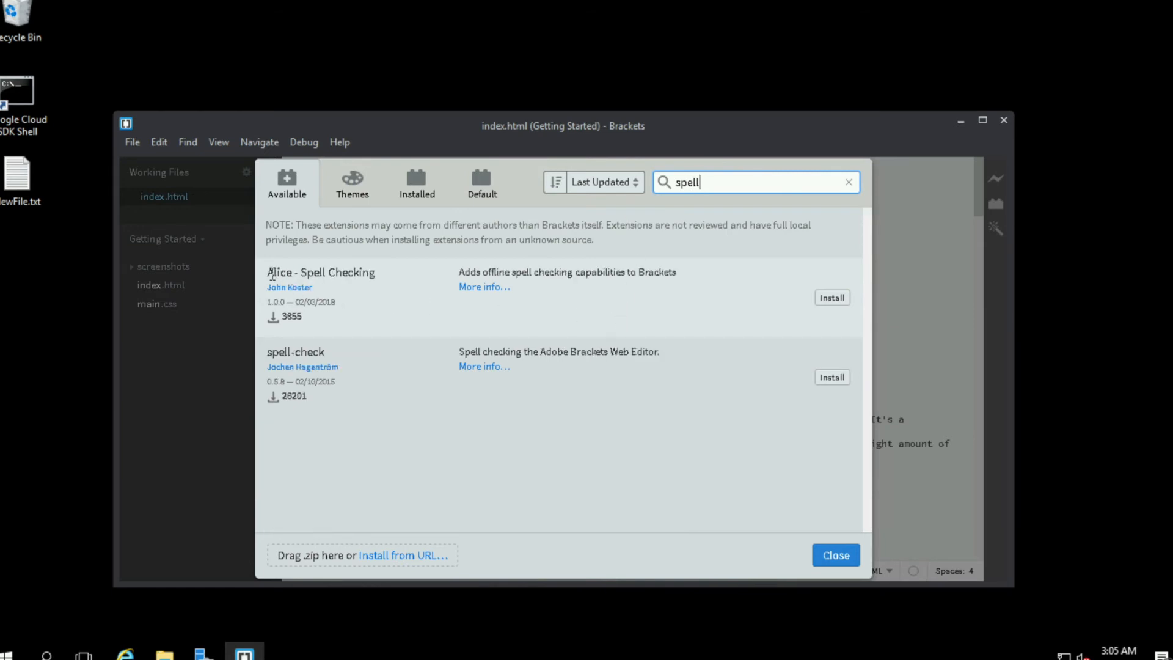
left_click(832, 298)
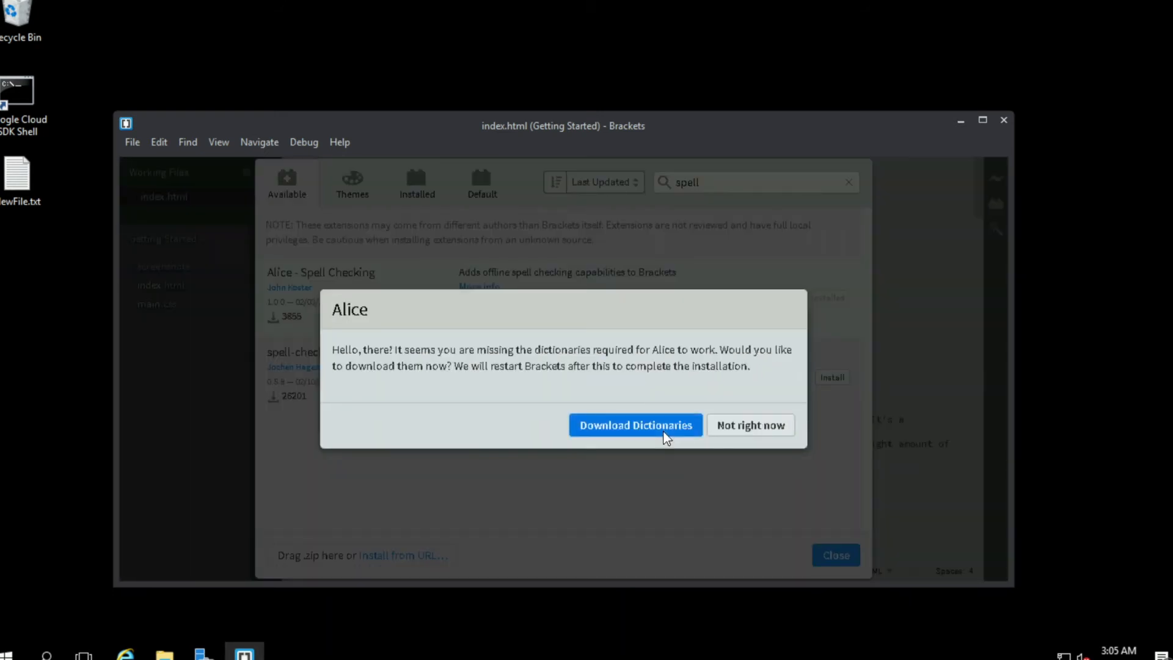
left_click(664, 431)
left_click(771, 409)
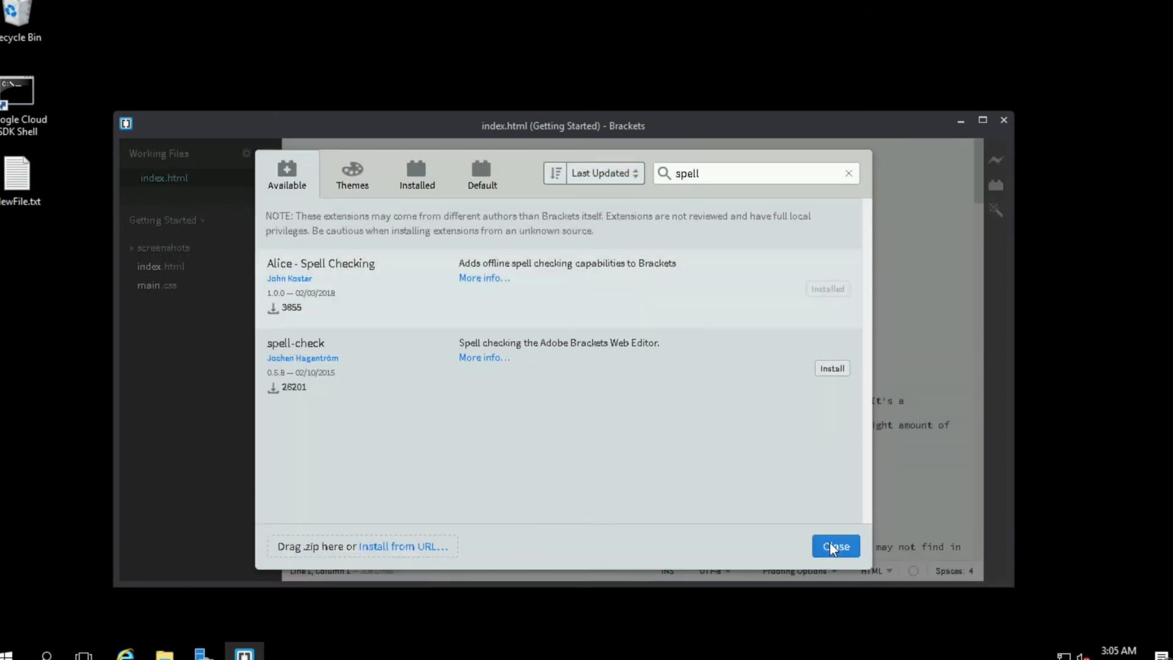
left_click(831, 546)
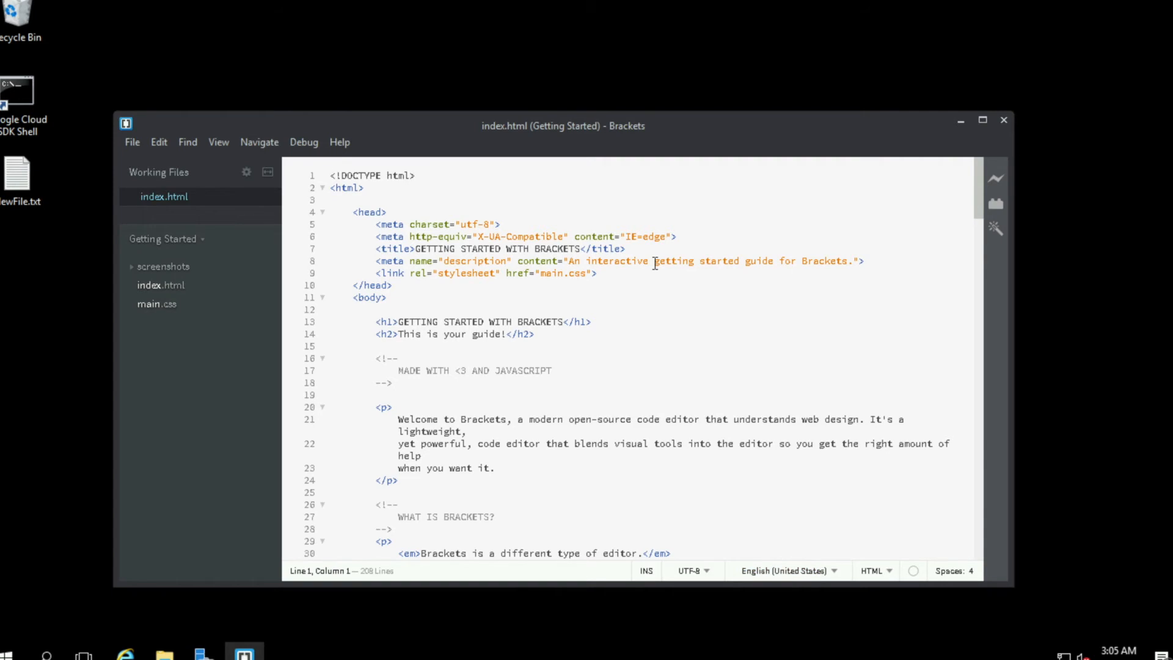
Open the editor preferences and turn off automatic closing of brackets, braces and parentheses.
scroll(654, 263, "down", 5)
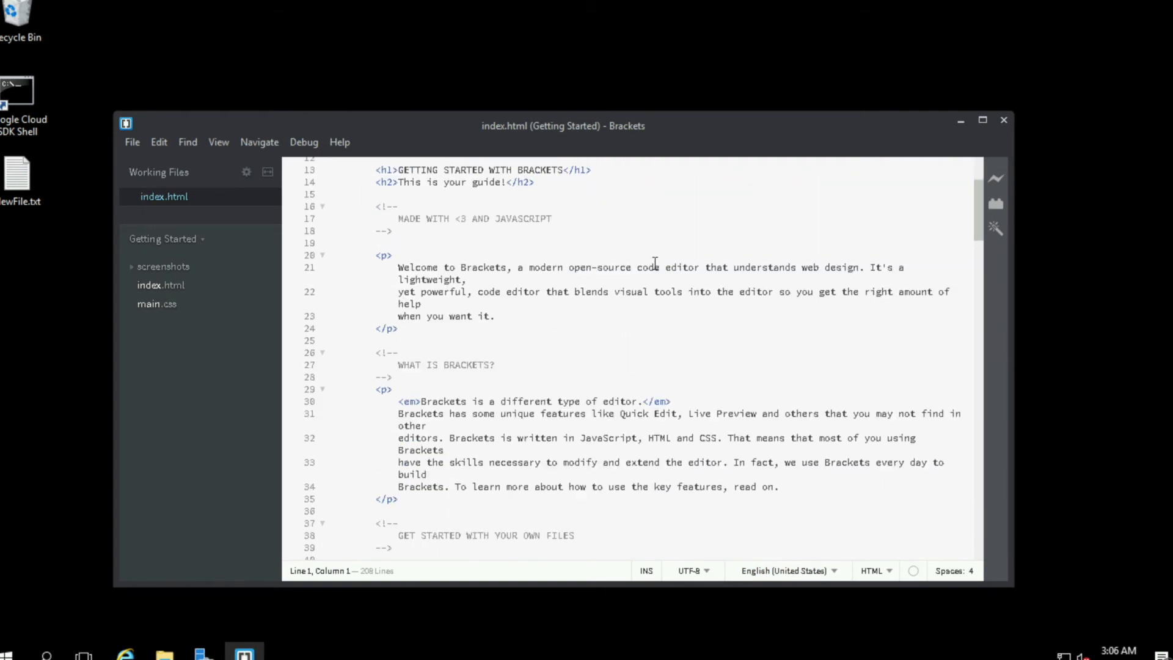
scroll(654, 263, "up", 5)
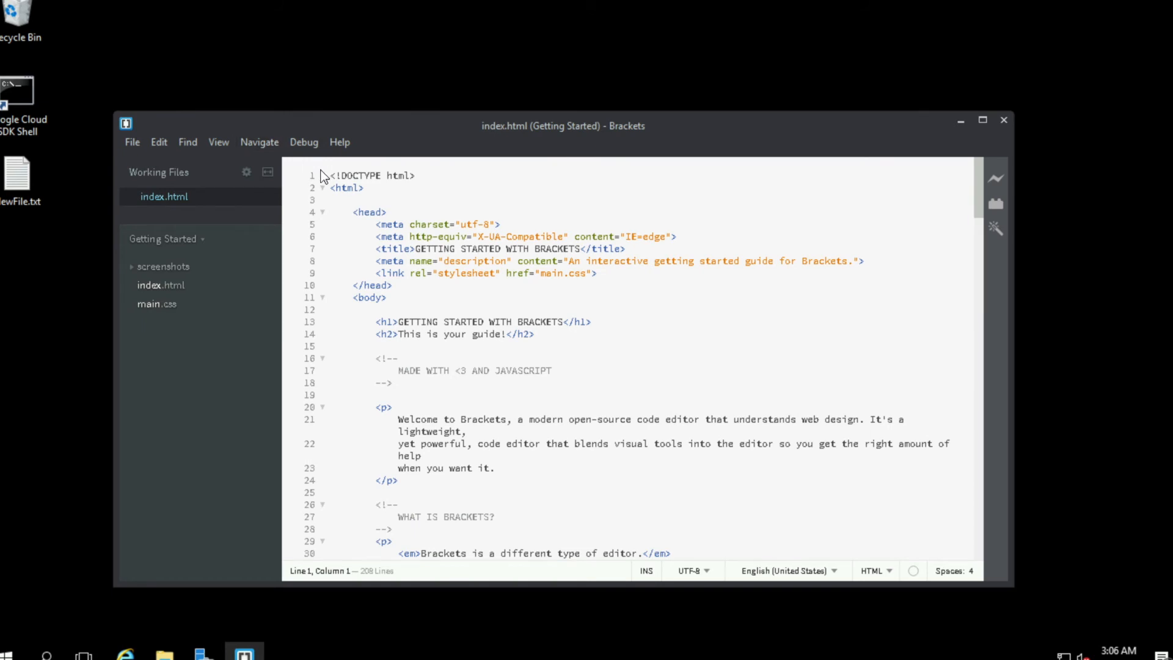
left_click(219, 144)
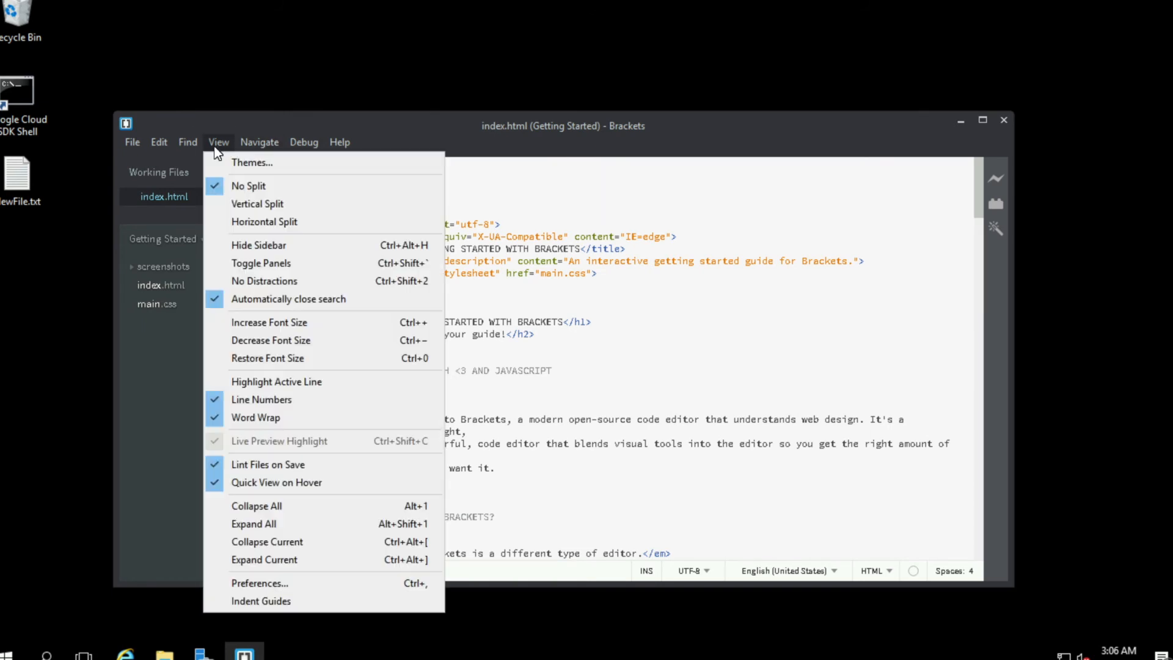
left_click(287, 584)
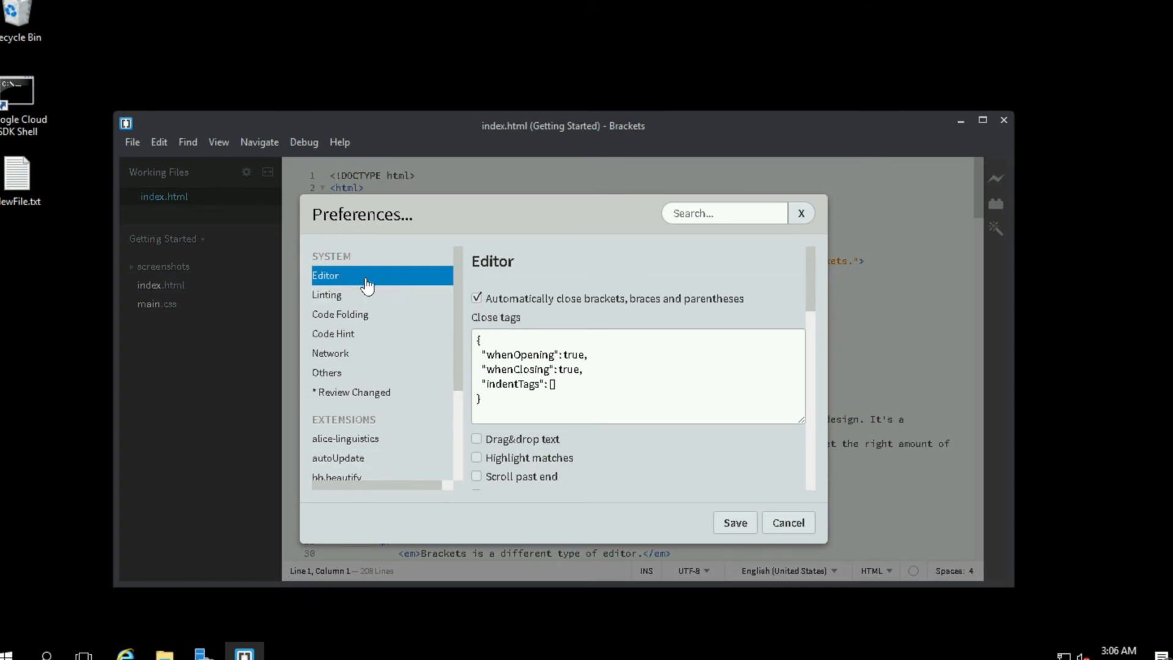
left_click(476, 299)
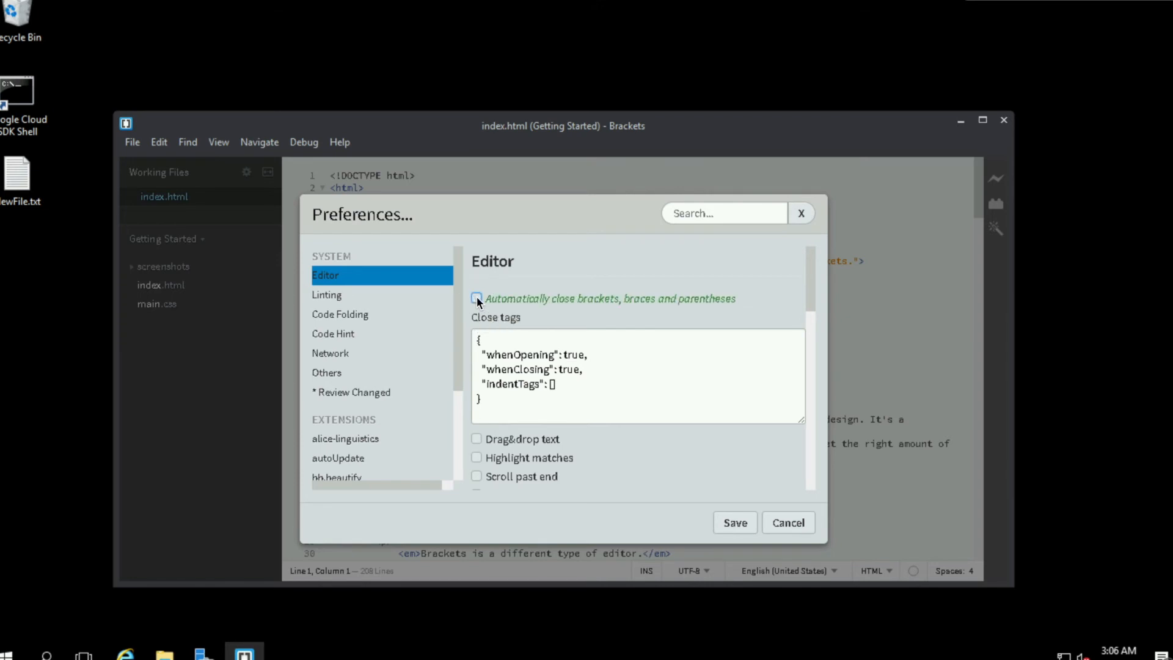
Set the Close tags option "whenOpening" to false, enable Drag&drop text, and save the preferences.
double_click(575, 355)
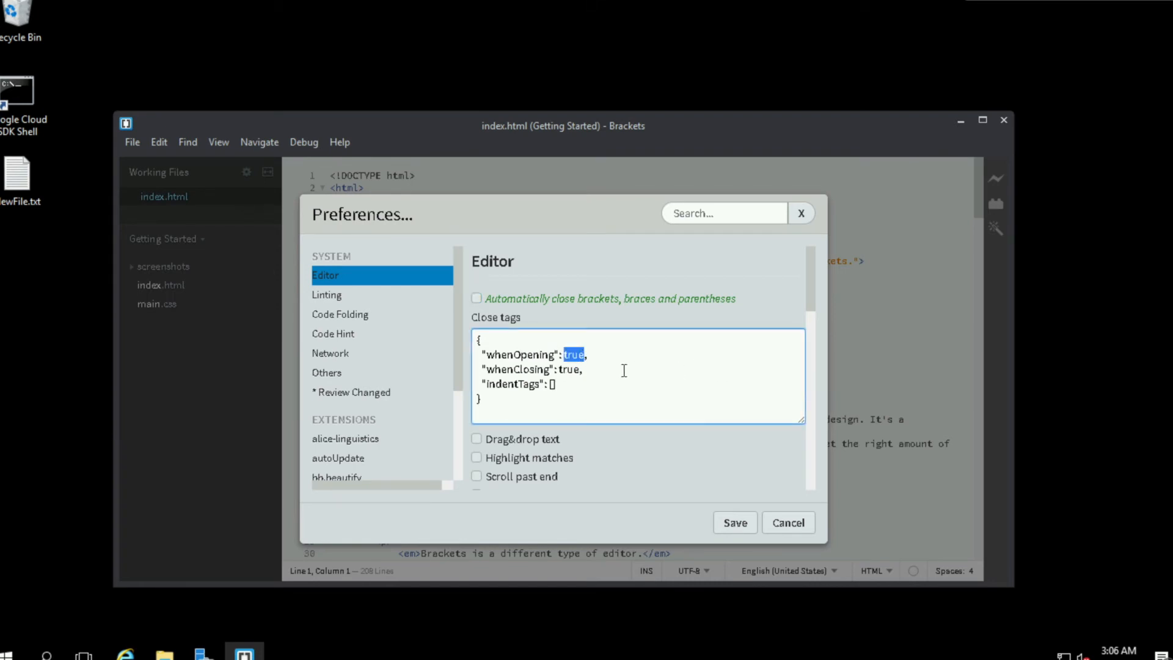
type("fals")
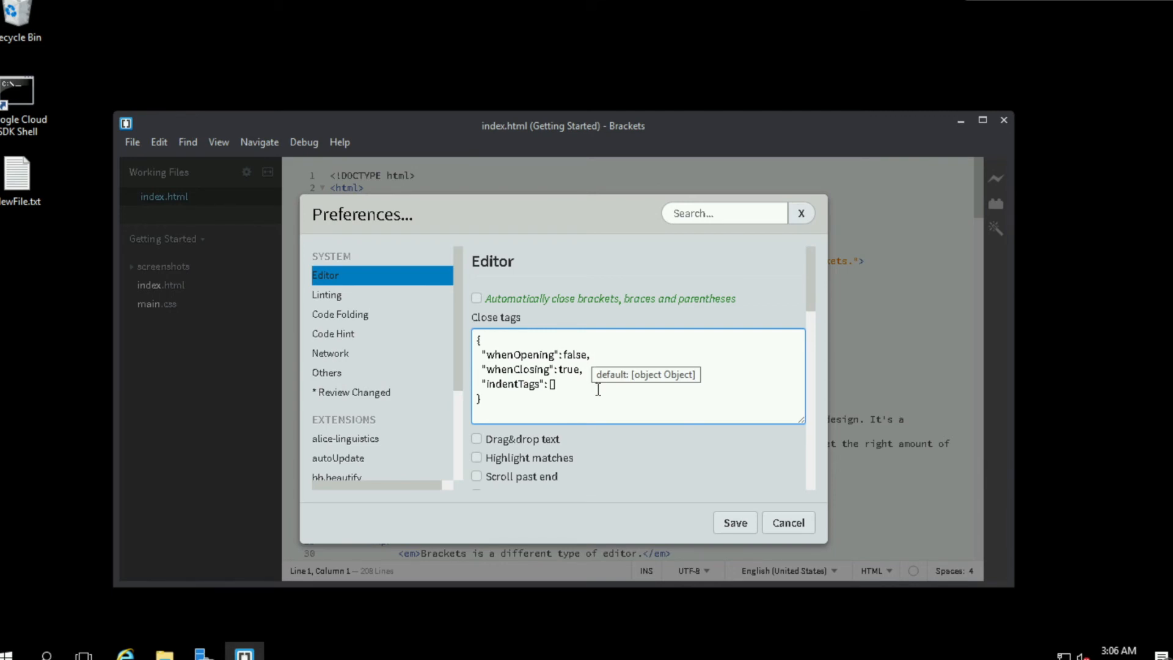
left_click(508, 442)
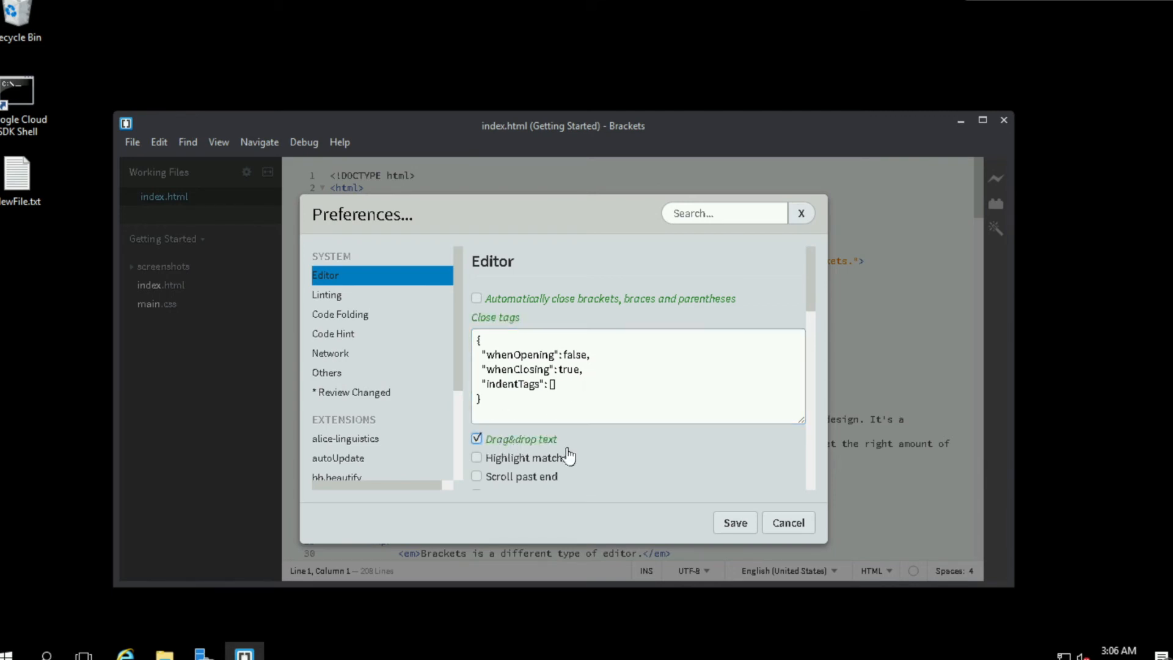
left_click(735, 523)
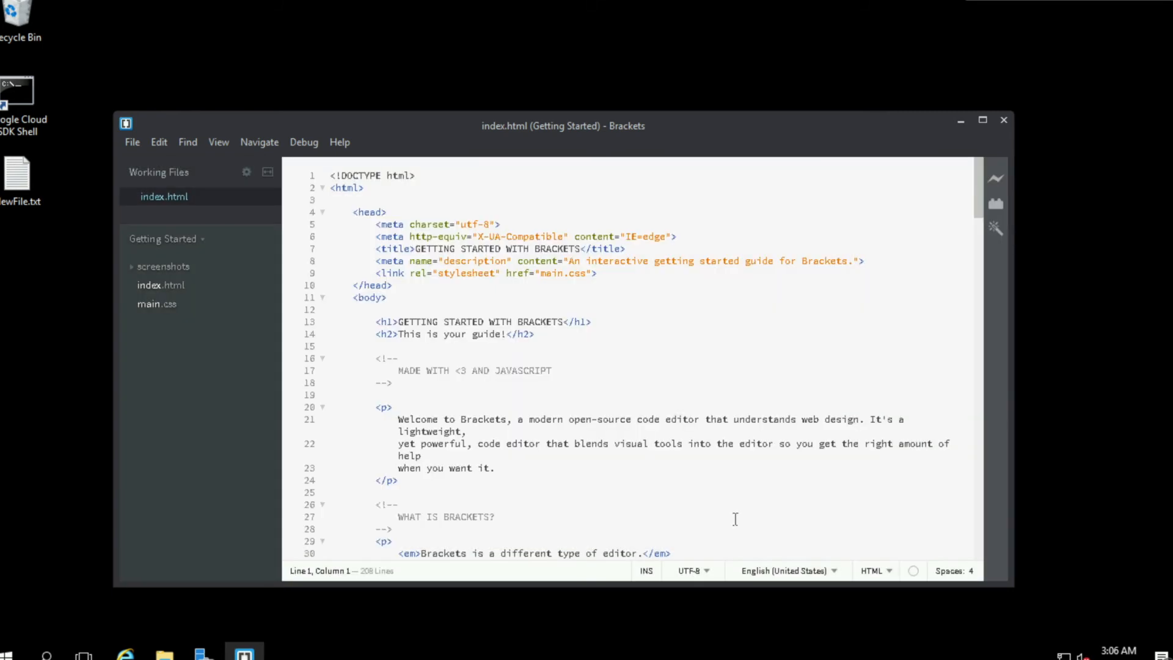
Turn on Indent Guides and reformat the code of index.html with Beautify.
left_click(215, 146)
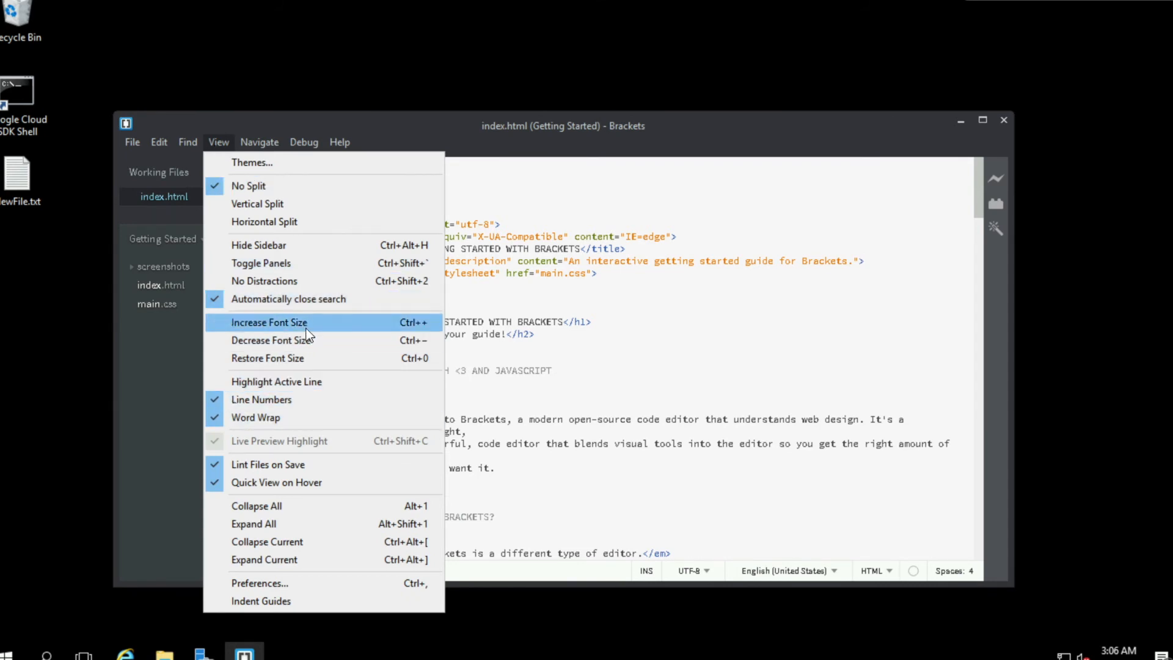
left_click(298, 602)
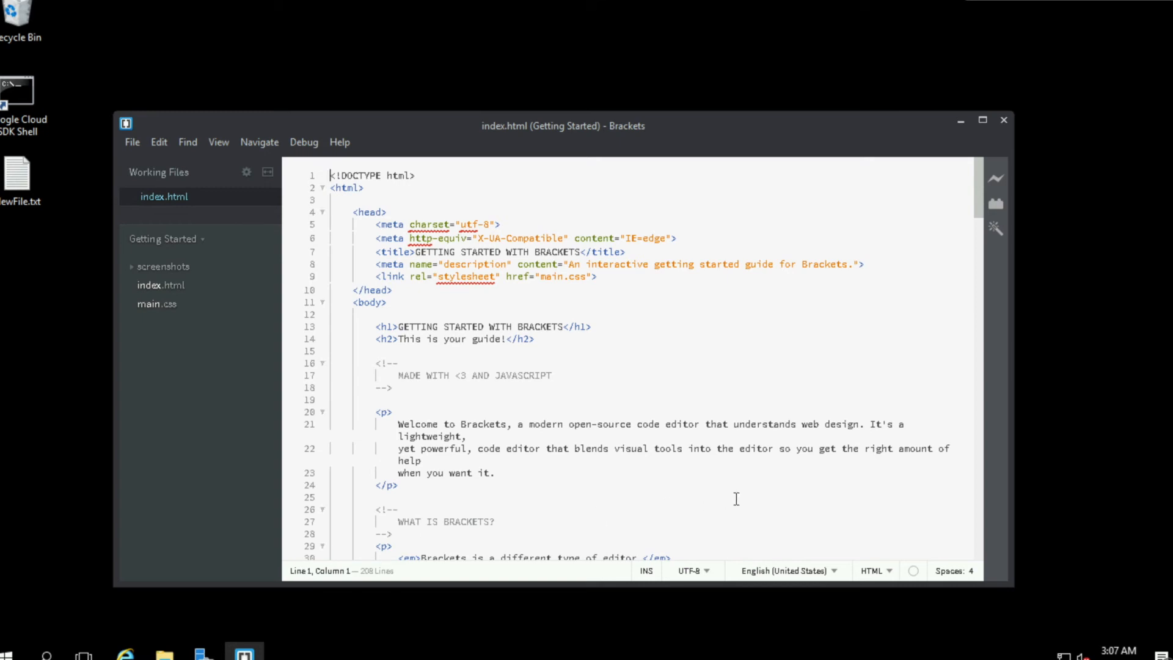
left_click(993, 231)
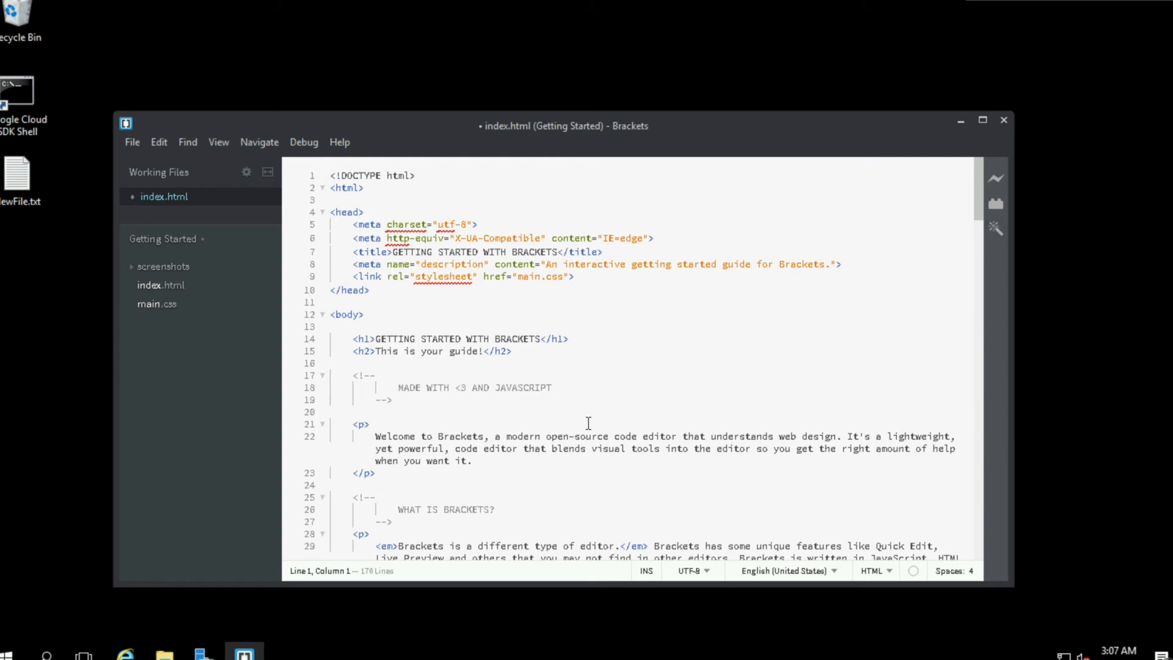
left_click(493, 179)
Minimize Brackets, switch to Internet Explorer and go to google.com/chrome.
left_click(960, 120)
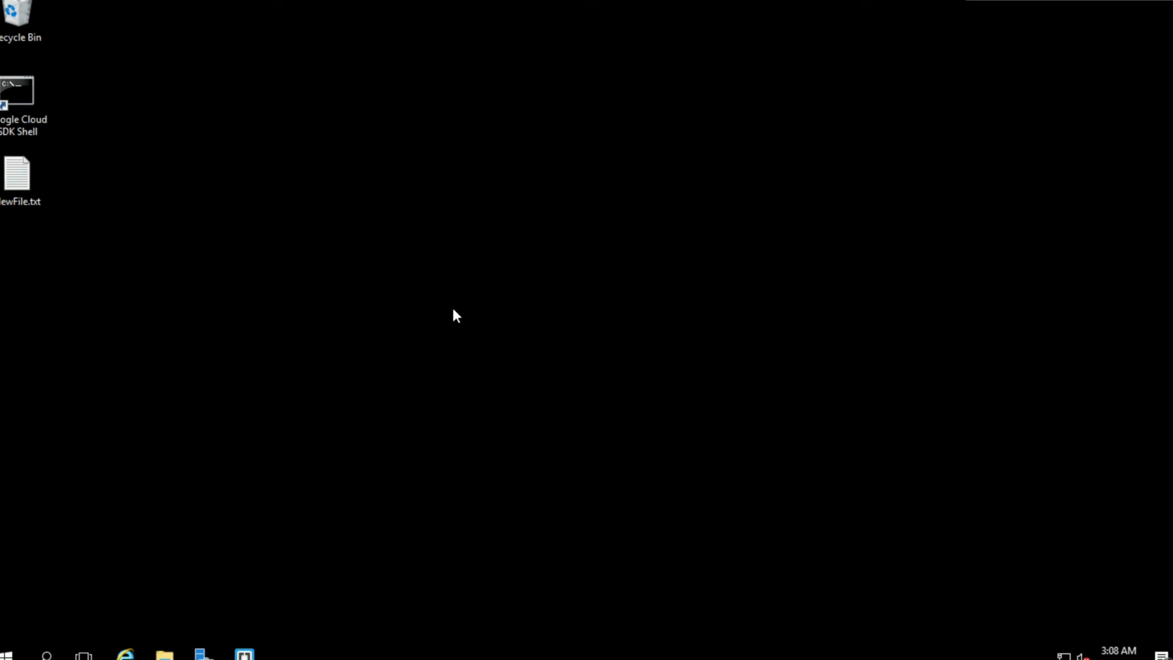
left_click(125, 651)
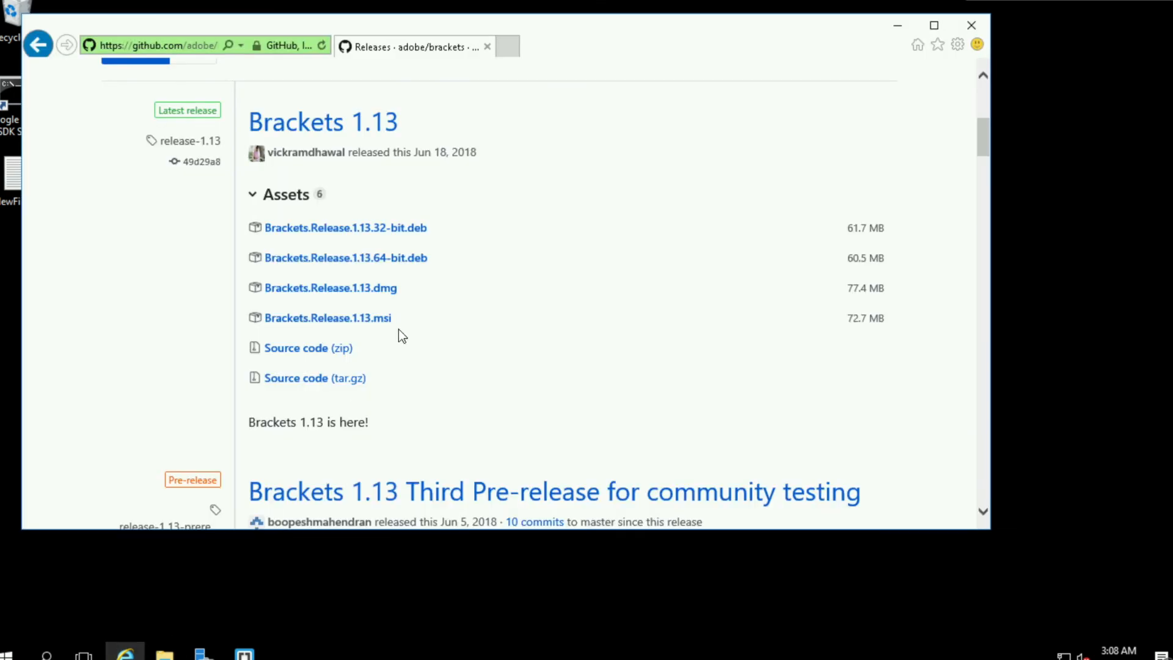
left_click(261, 43)
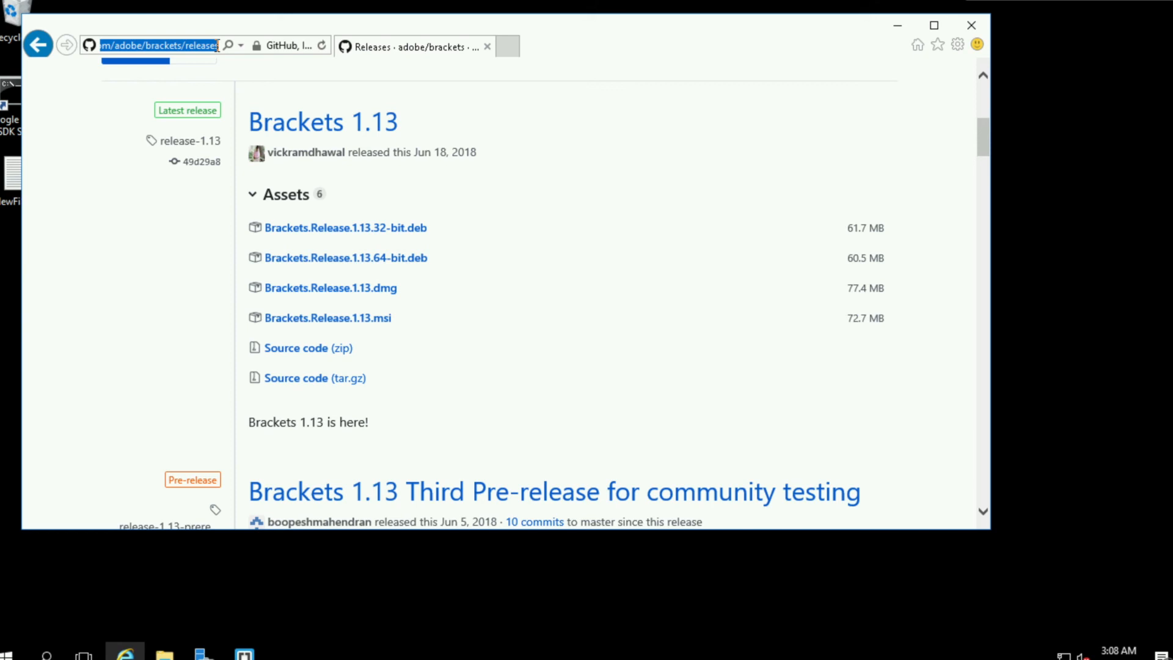
type("google.com/chrome")
key("Return")
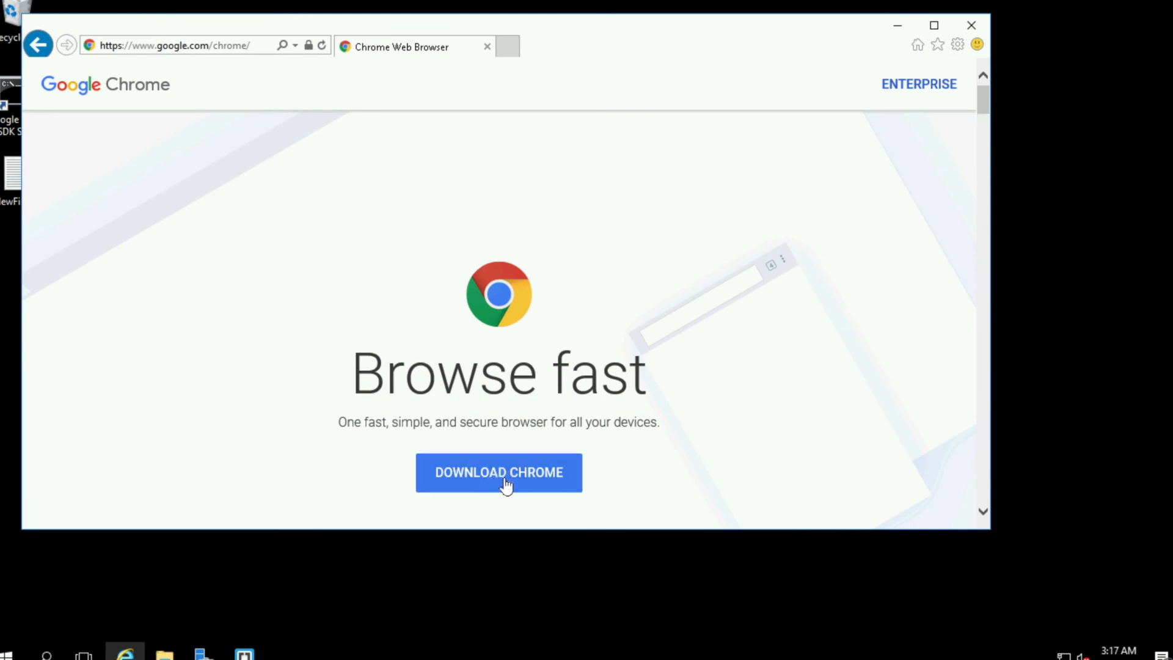
Download ChromeSetup.exe after accepting the terms, run it, and allow it to make changes so Google Chrome is installed.
left_click(506, 483)
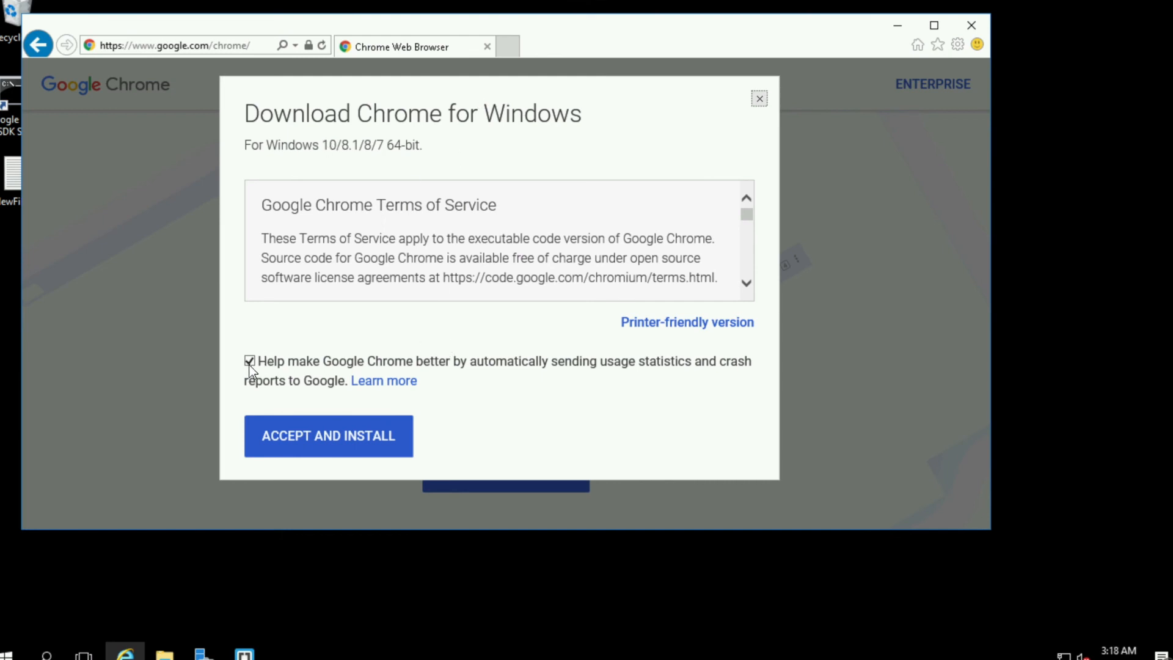
left_click(340, 439)
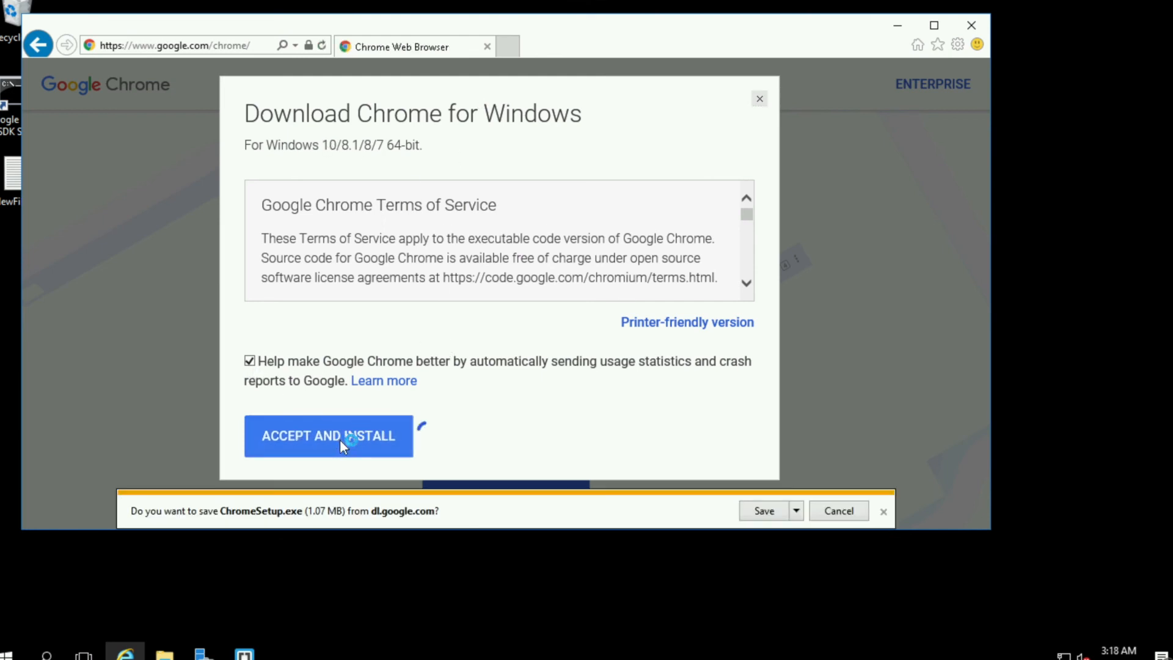
left_click(771, 514)
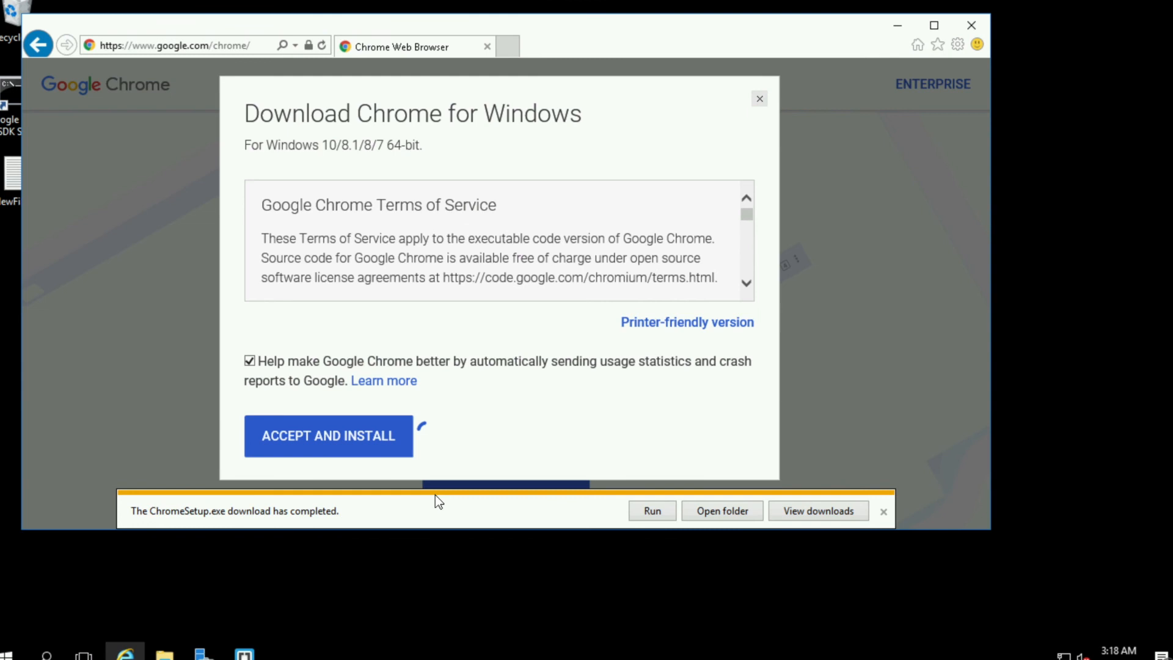
left_click(653, 512)
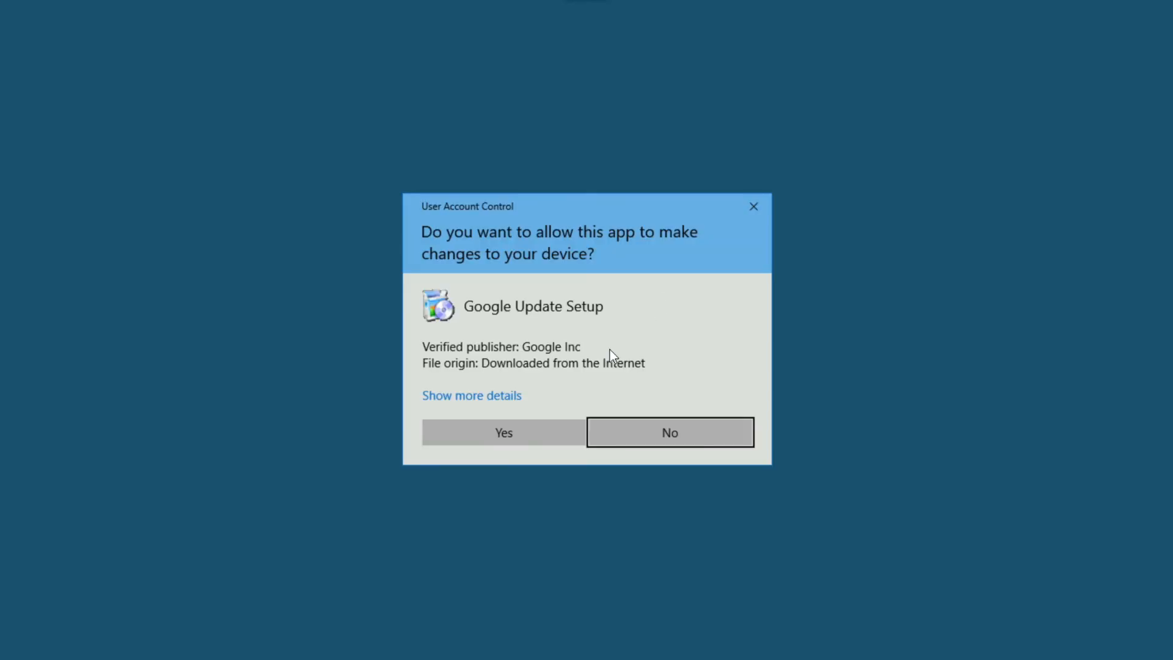
left_click(523, 435)
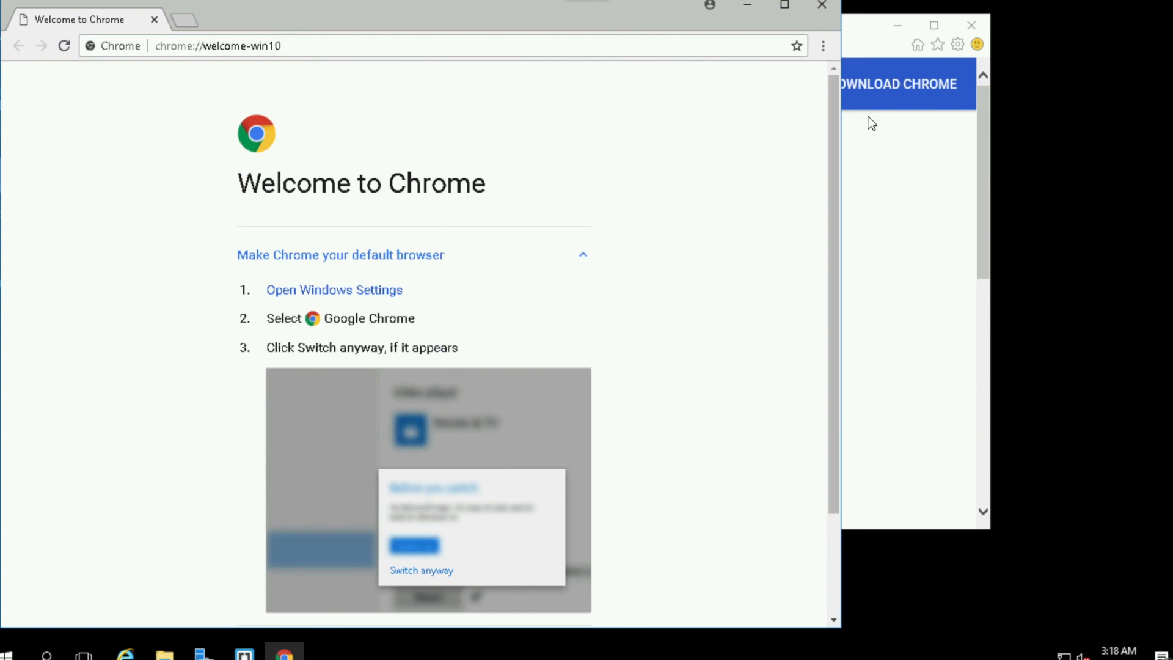
left_click(824, 7)
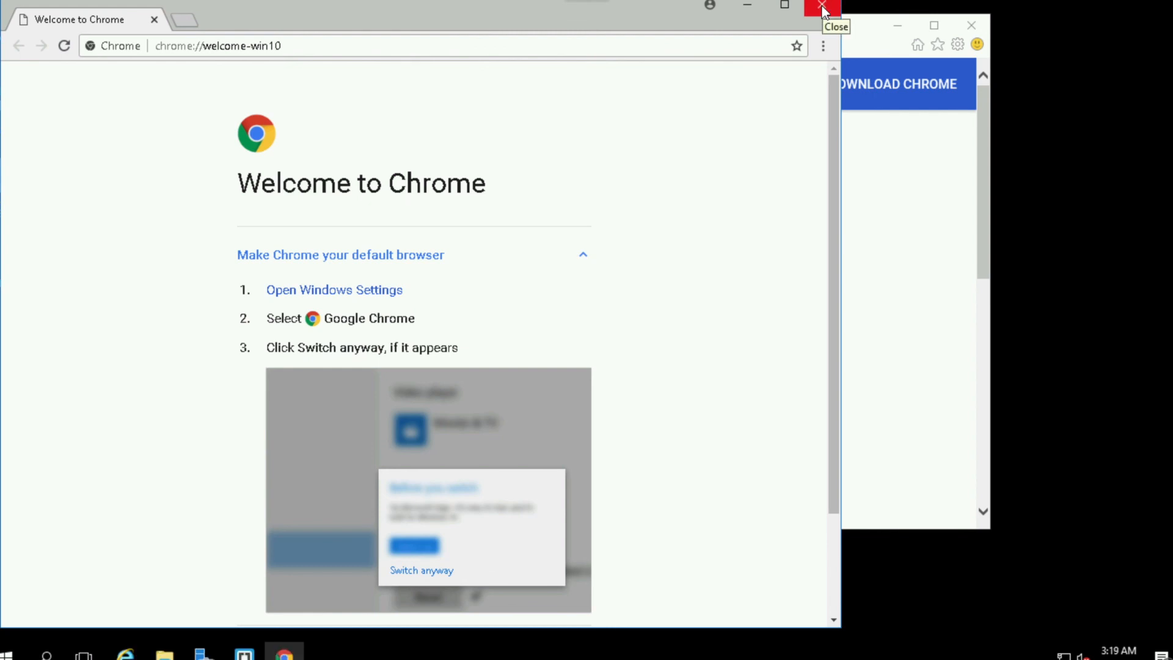
Switch back to Brackets and start Live Preview of index.html, dismissing the welcome message.
left_click(245, 653)
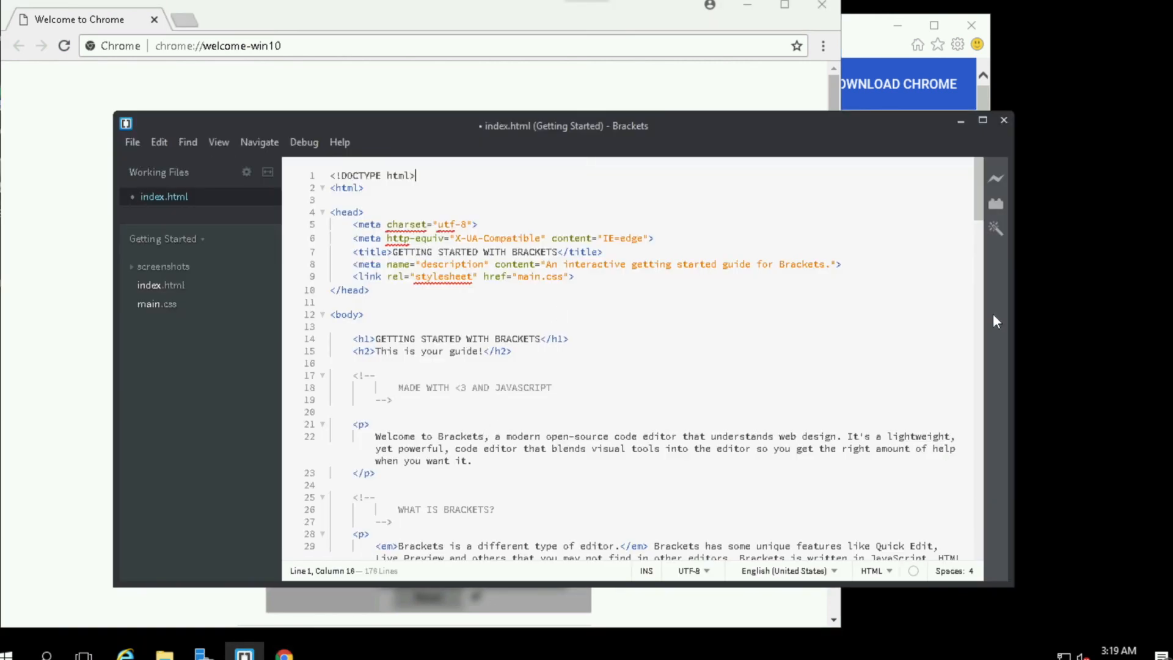
left_click(998, 179)
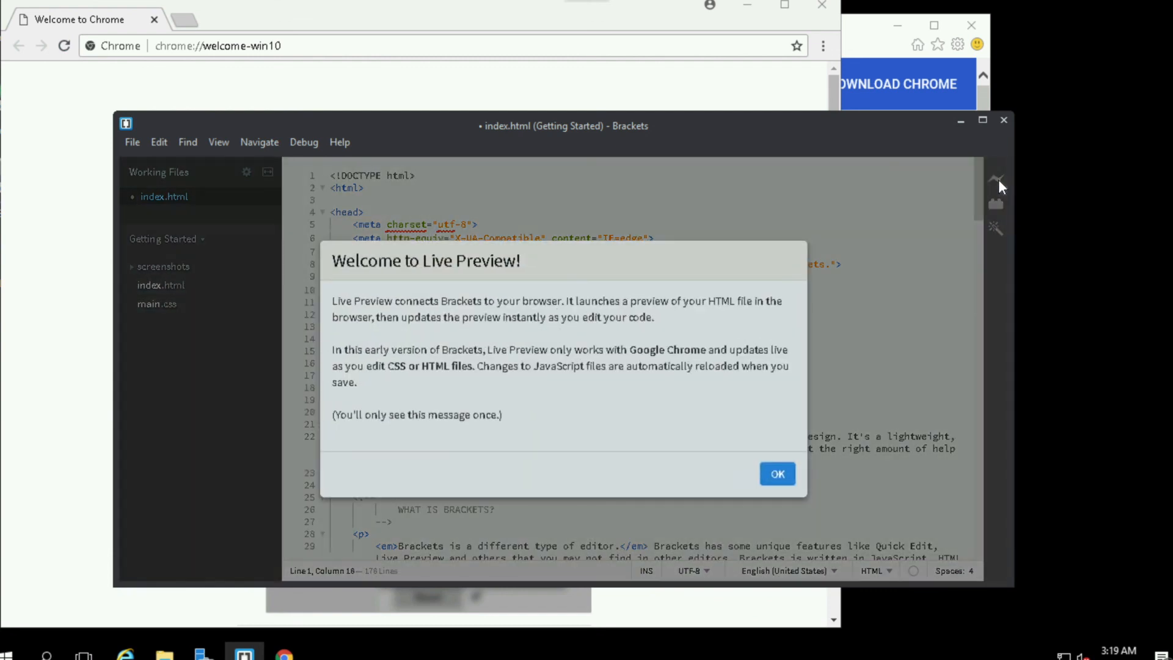
left_click(777, 479)
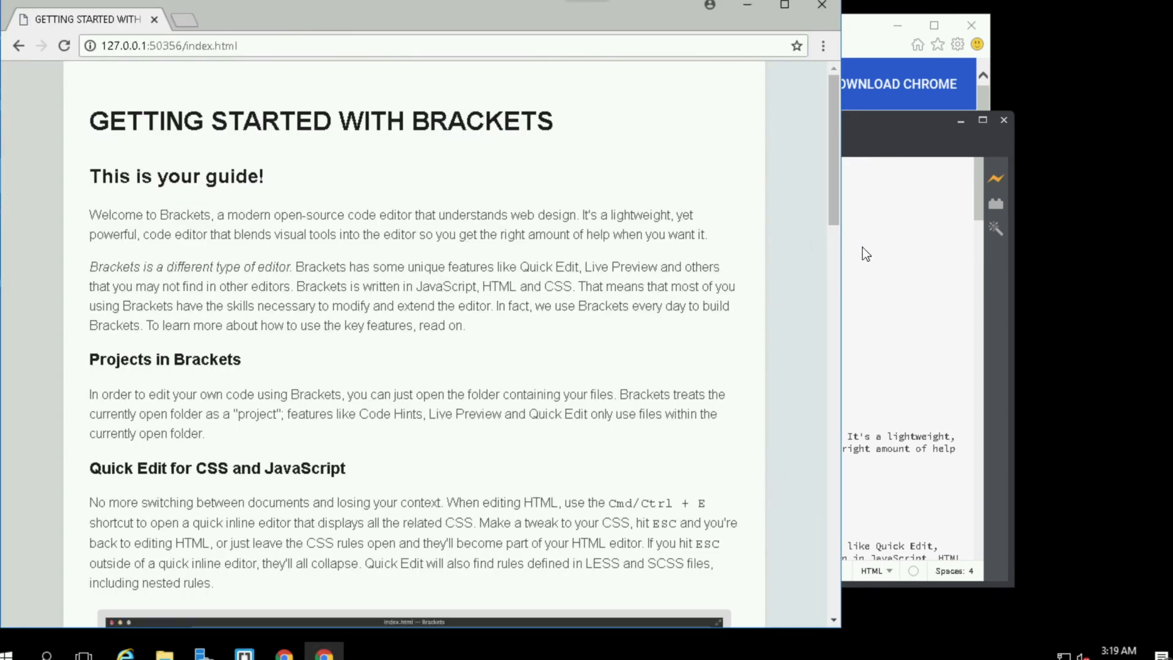
Return to Brackets, stop Live Preview, and close the preview's Chrome window.
left_click(892, 254)
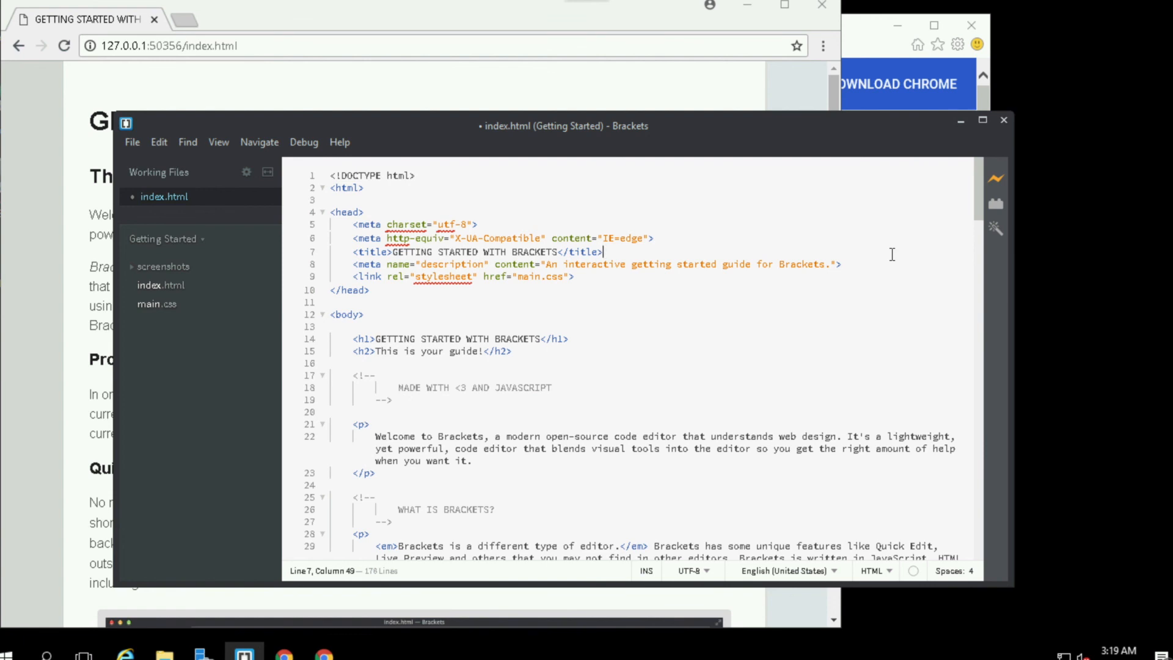
left_click(999, 178)
left_click(275, 40)
left_click(821, 4)
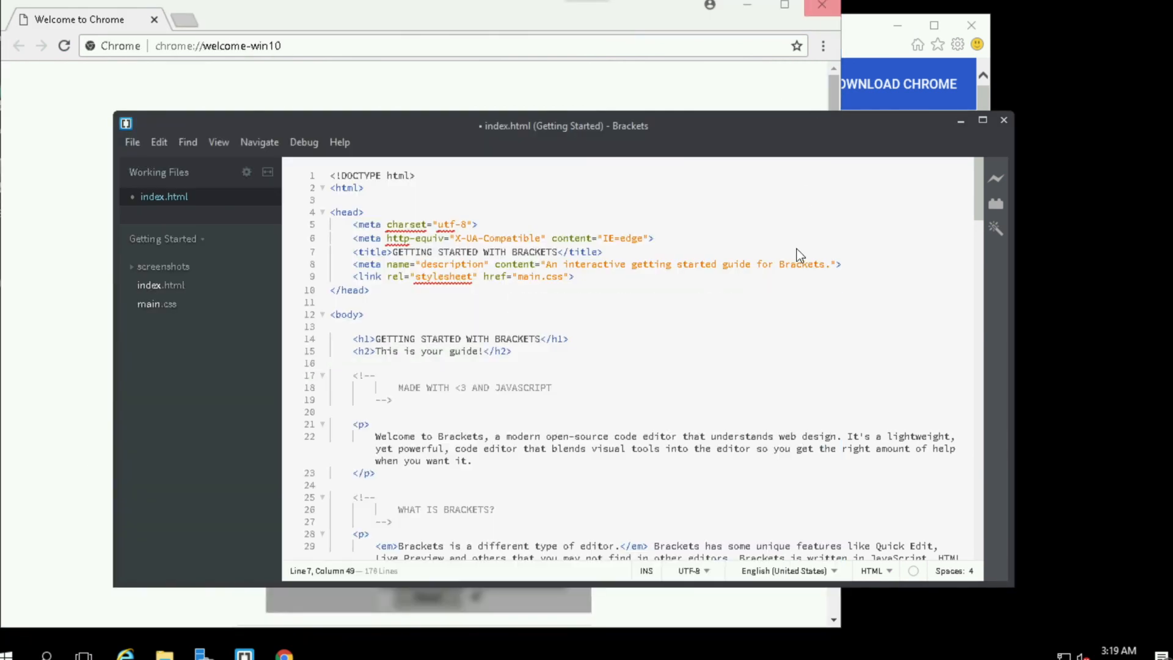